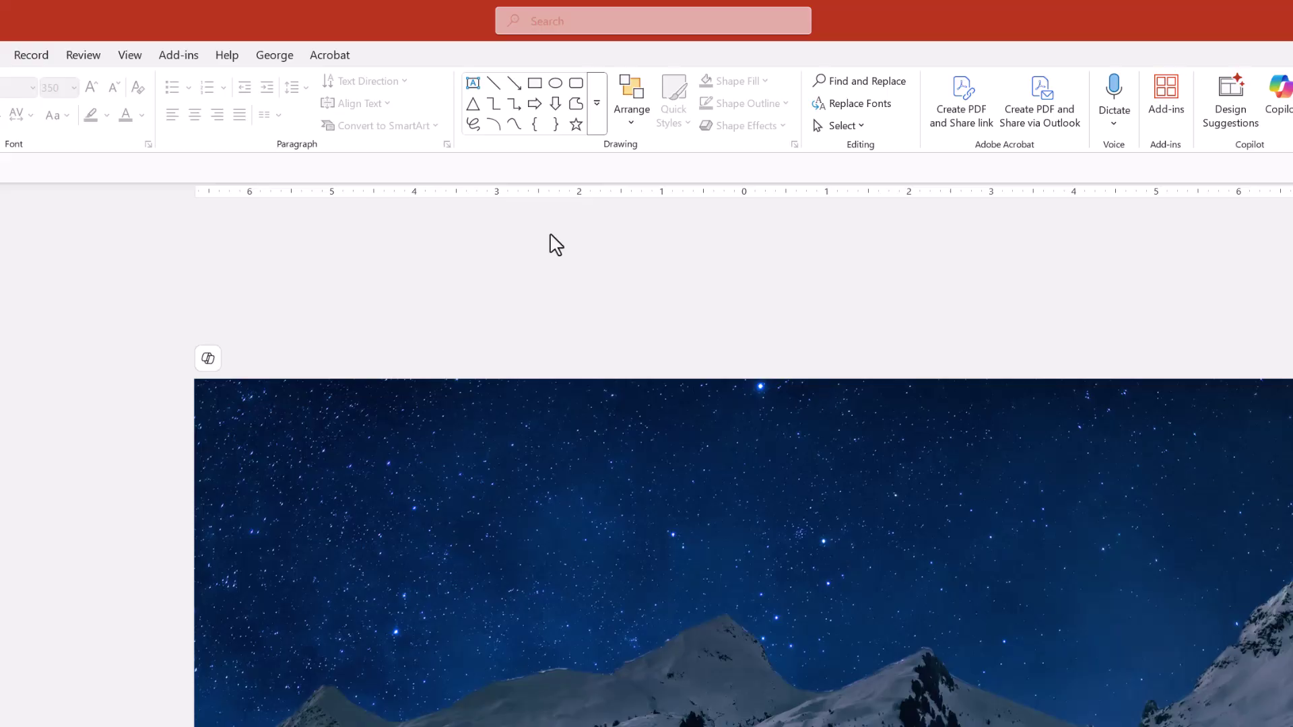
# Step: Show the Selection Pane listing slide 1's Montain, Morph Text and Night Sky objects
pyautogui.click(632, 124)
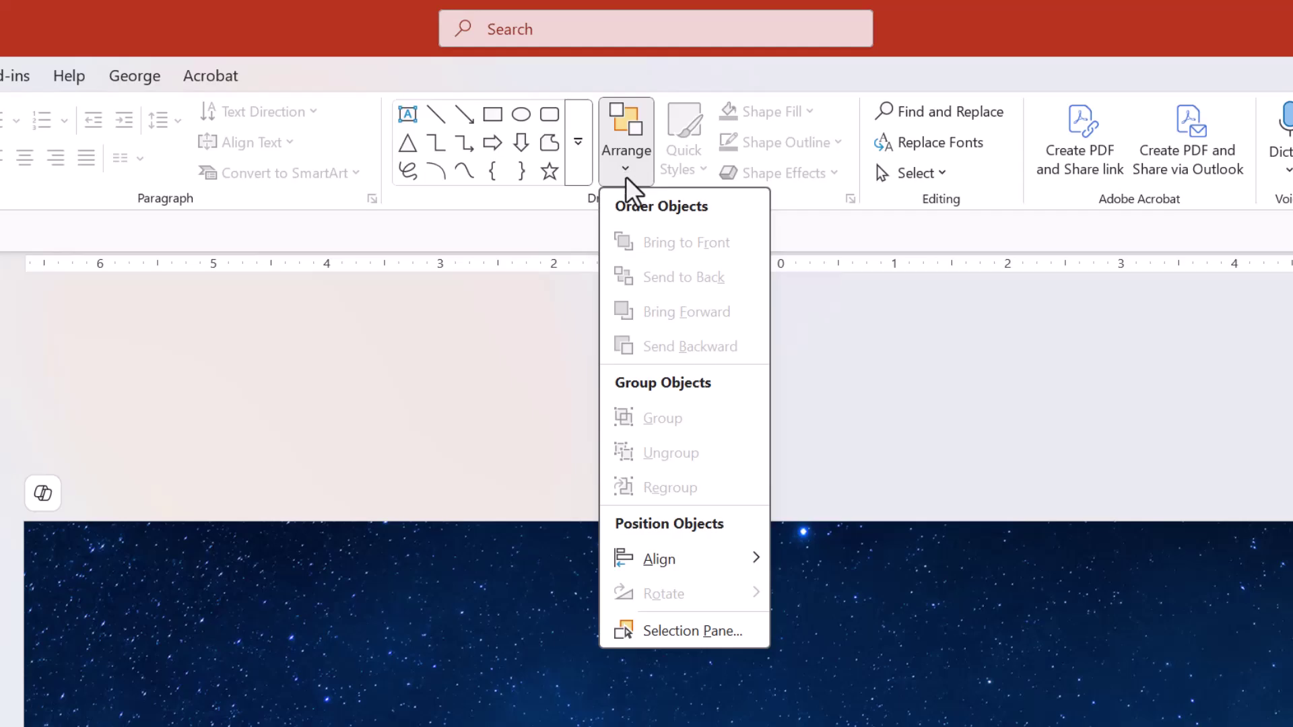
pyautogui.click(675, 643)
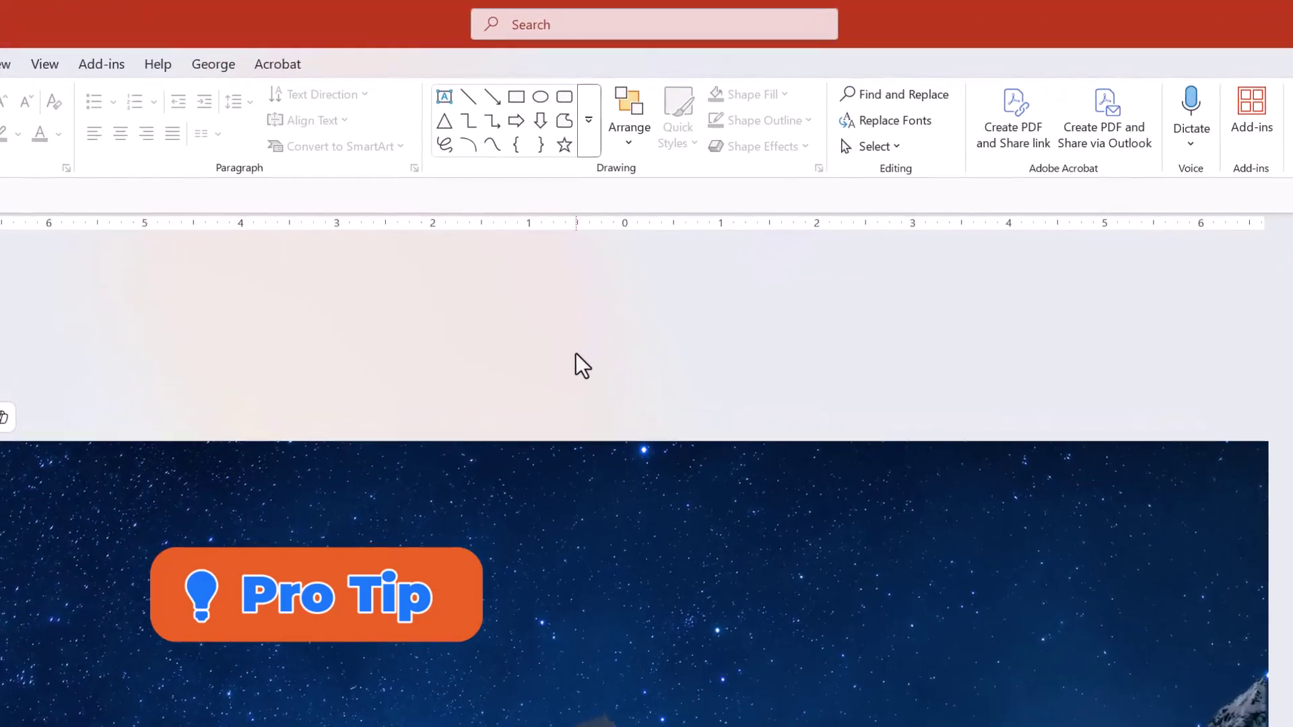
# Step: Add the Selection Pane command from Home > Arrange to the Quick Access Toolbar
pyautogui.click(620, 144)
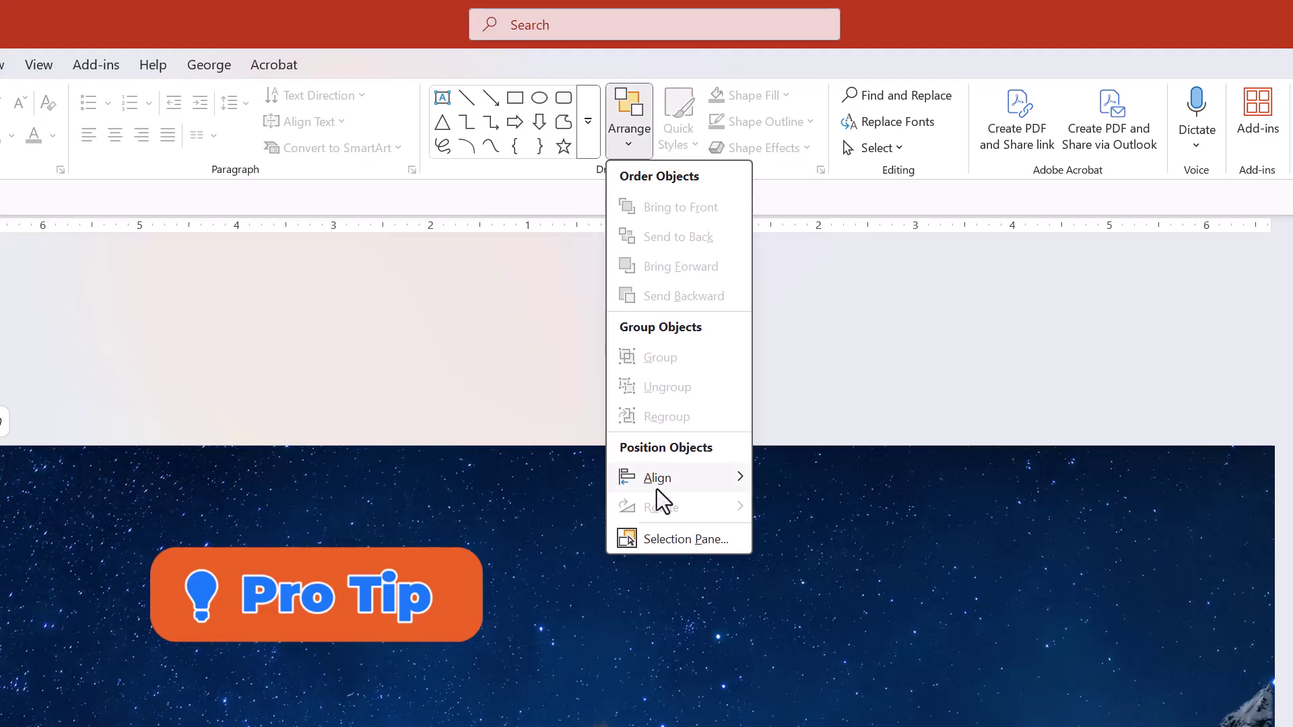
pyautogui.rightClick(661, 540)
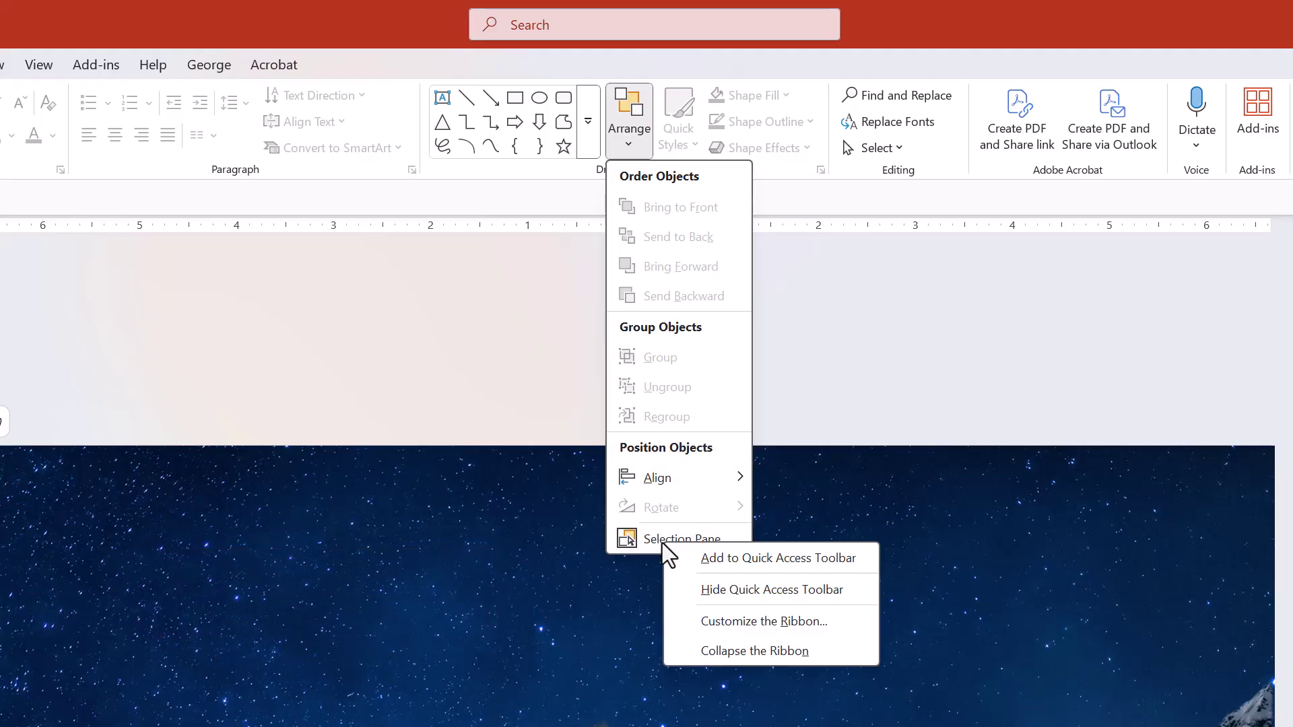
pyautogui.click(730, 563)
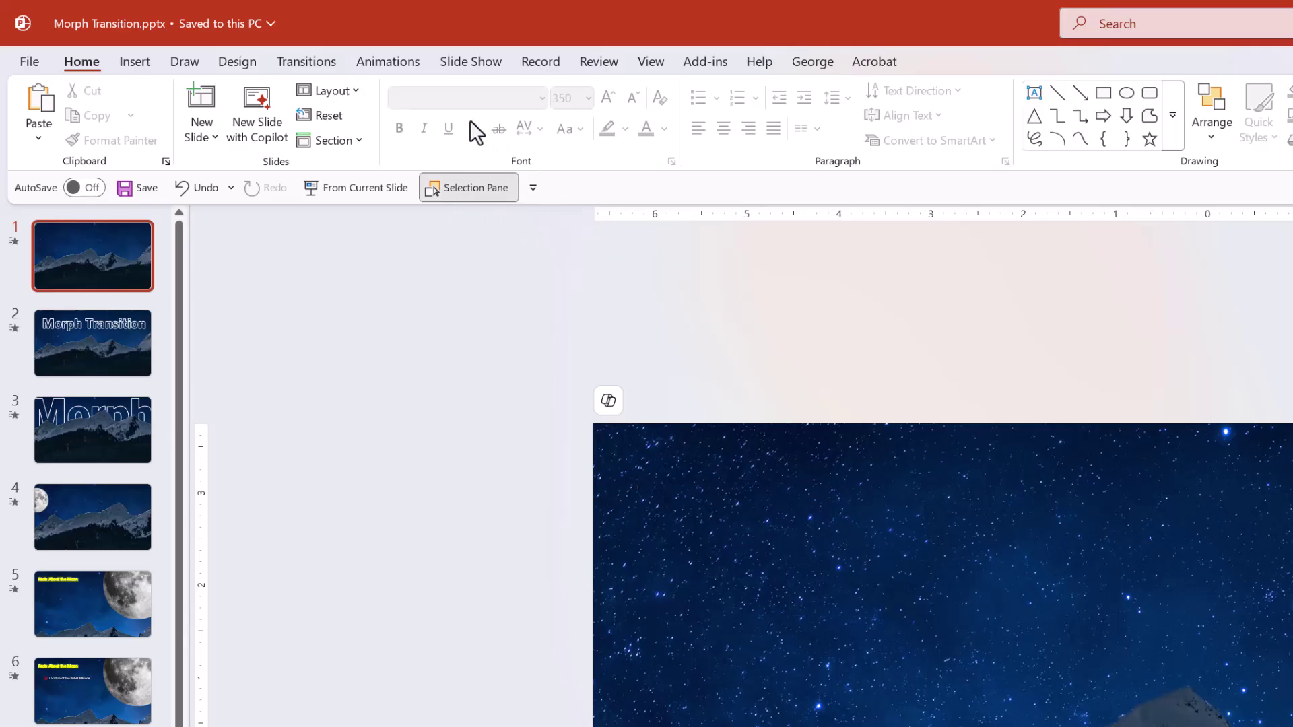
# Step: Open the Selection Pane from the Quick Access Toolbar to list Montain, Morph Text and Night Sky
pyautogui.click(480, 202)
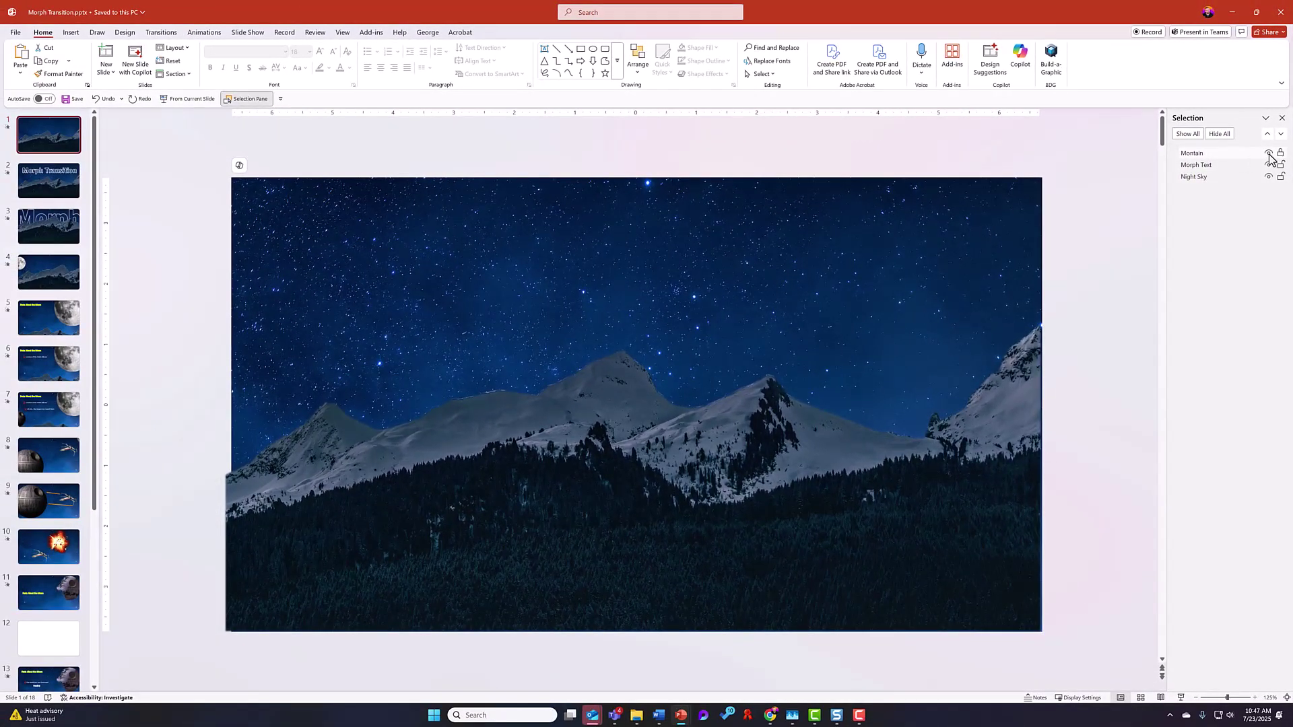
pyautogui.click(1269, 154)
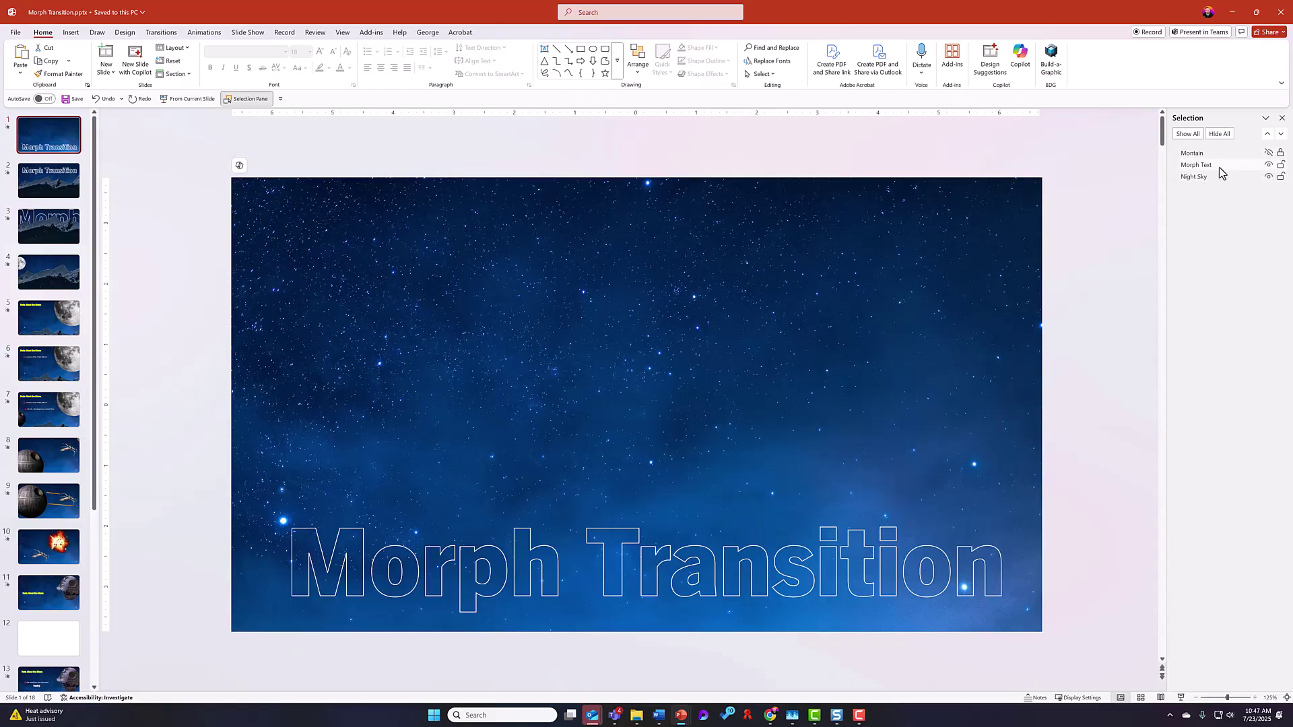
pyautogui.click(1268, 154)
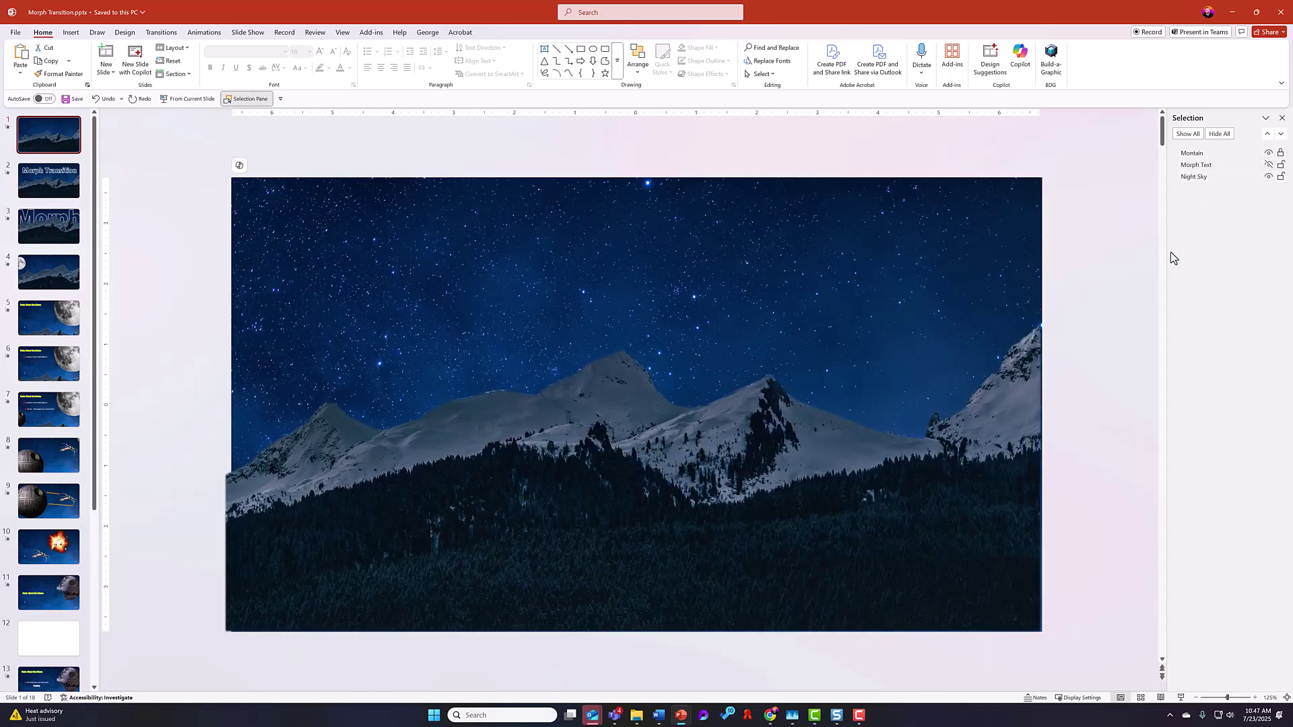
pyautogui.click(1269, 153)
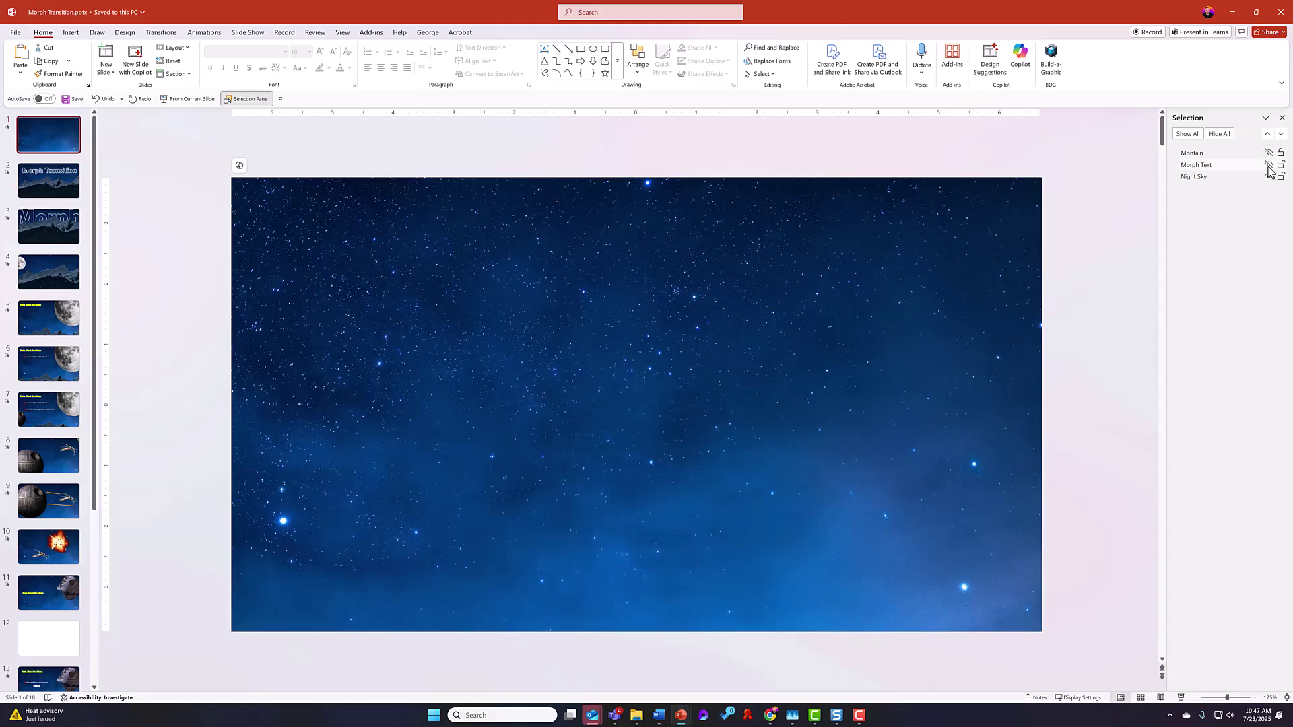
pyautogui.click(1269, 165)
pyautogui.click(1269, 153)
pyautogui.click(1196, 165)
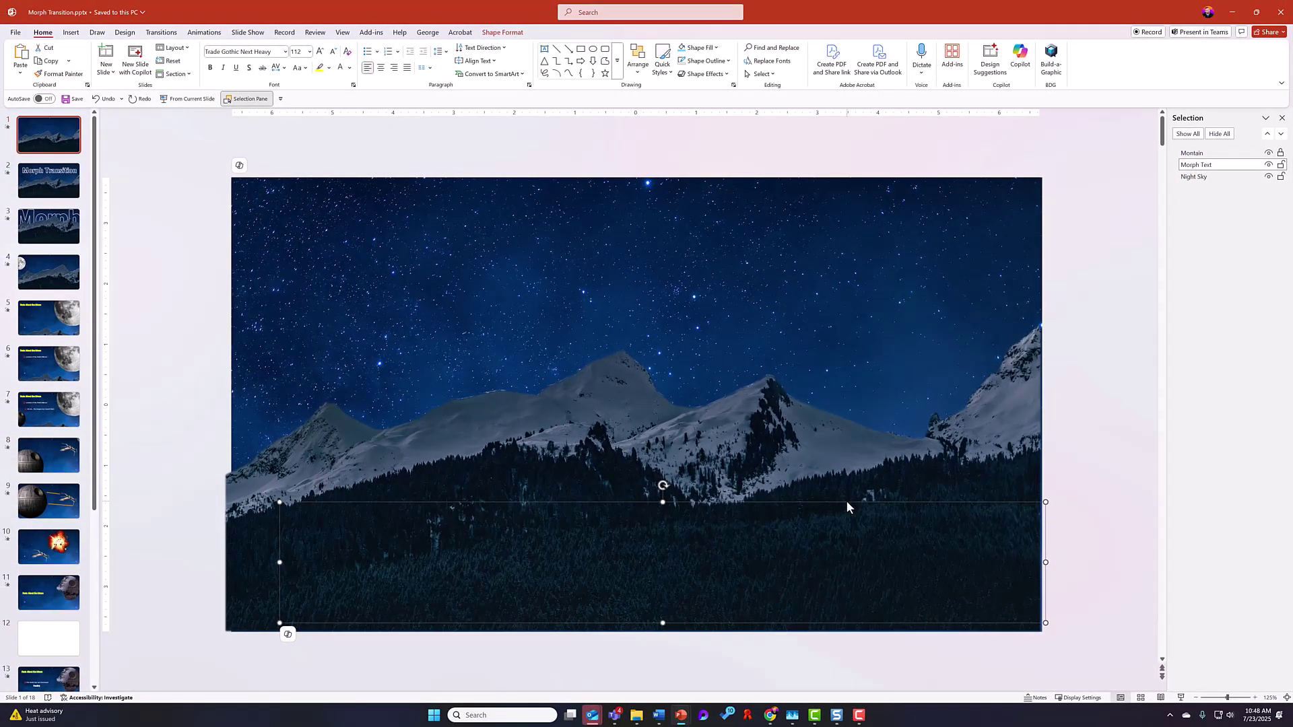
pyautogui.moveTo(846, 503); pyautogui.dragTo(821, 511)
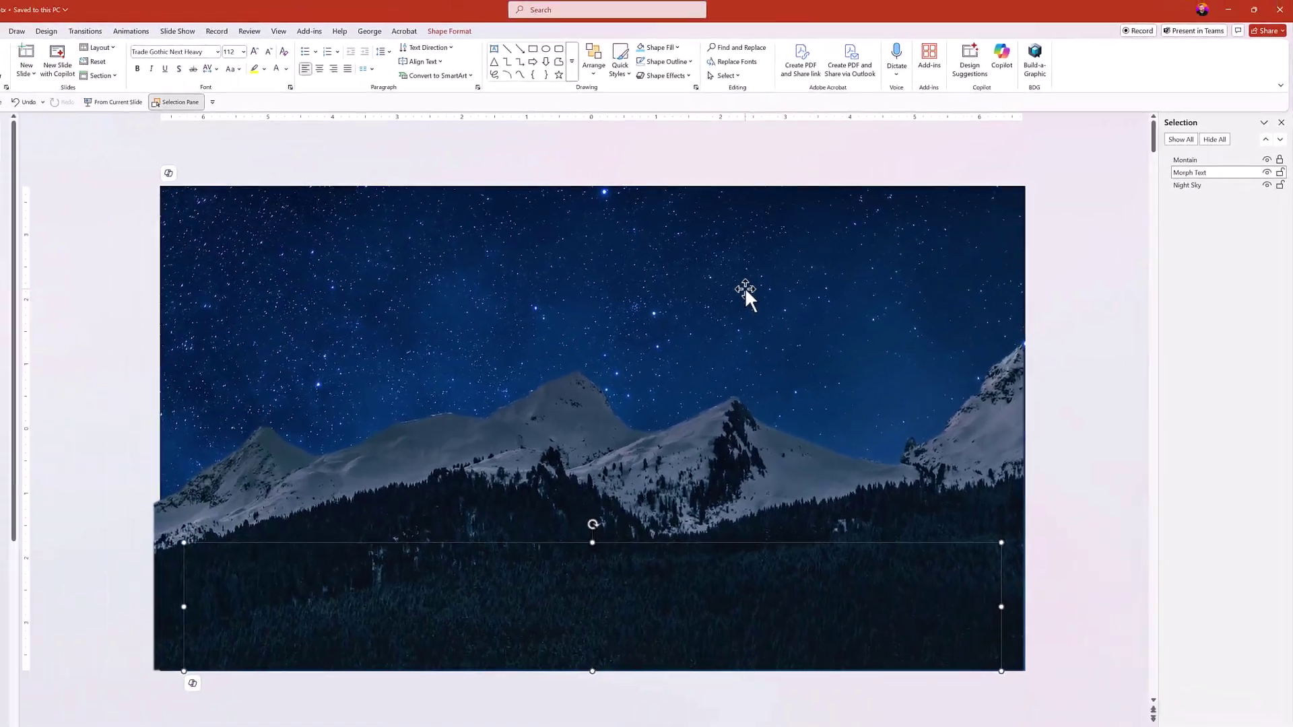
pyautogui.moveTo(739, 291); pyautogui.dragTo(781, 275)
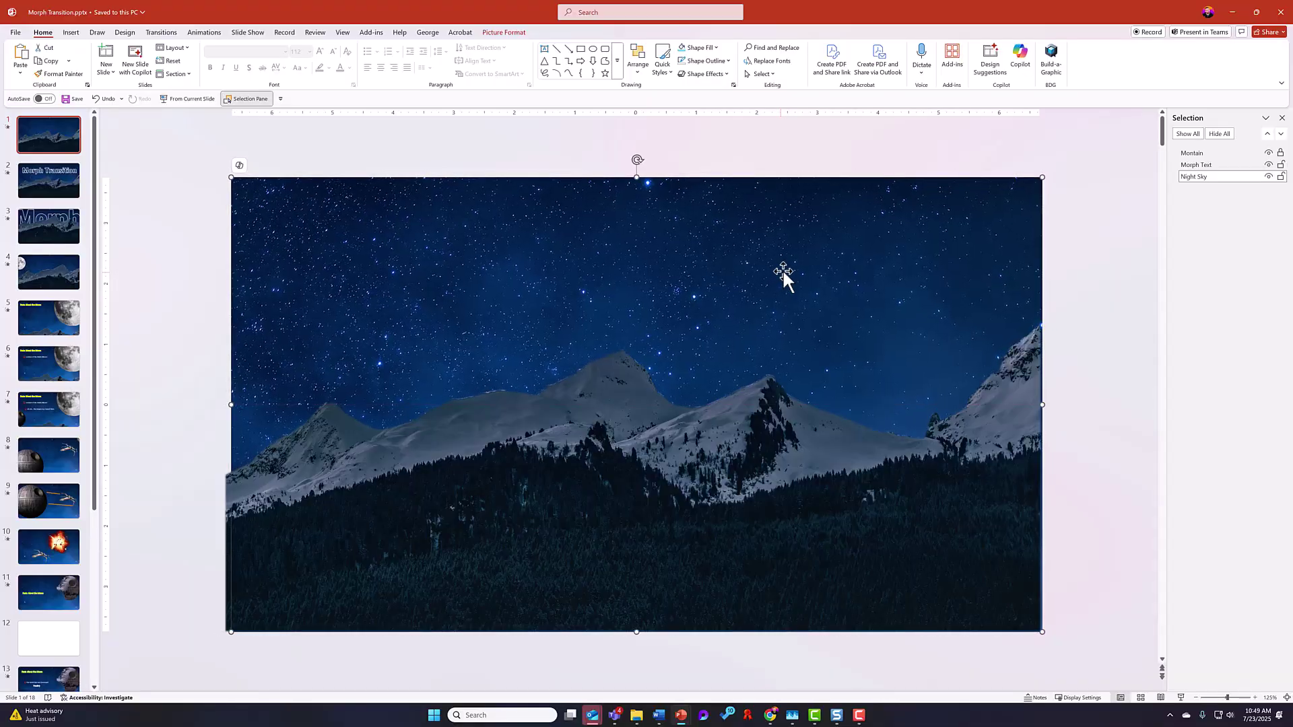
# Step: Lock the Night Sky picture in the Selection pane so it cannot move
pyautogui.click(1282, 178)
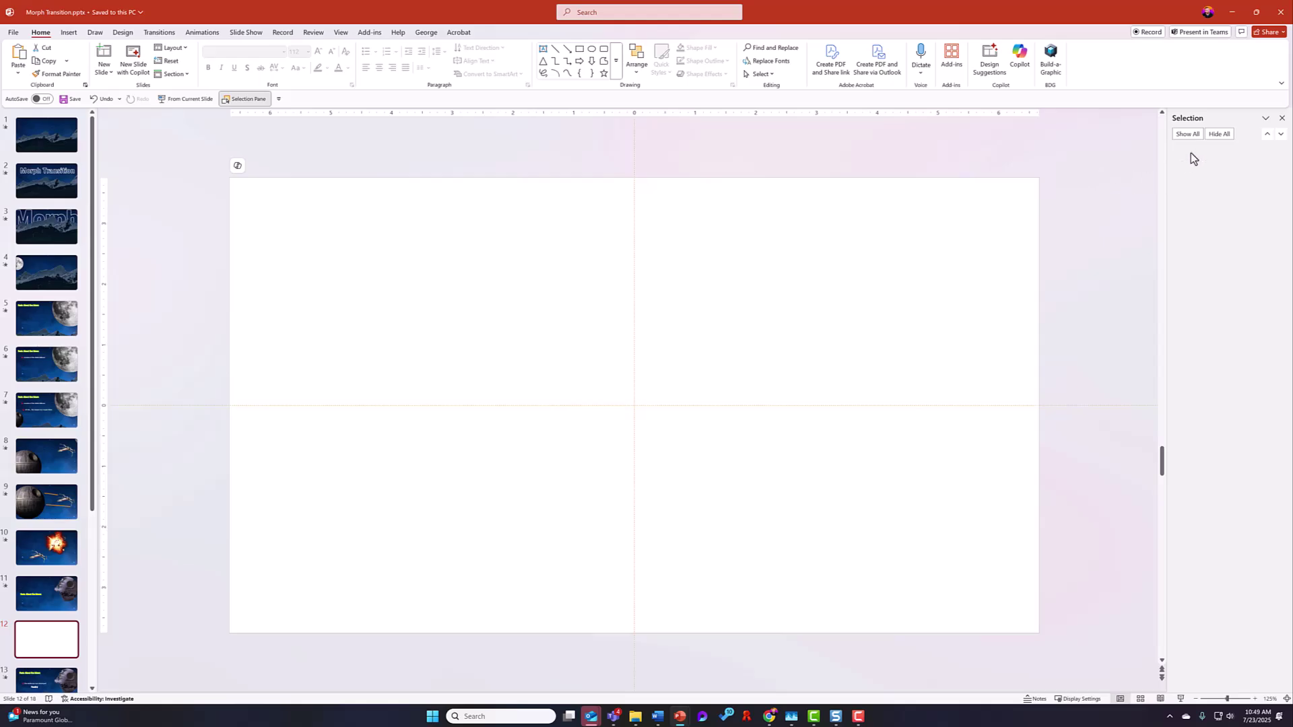
# Step: Draw a blue rectangle across the left half of slide 12 with Insert > Shapes > Rectangle
pyautogui.click(70, 34)
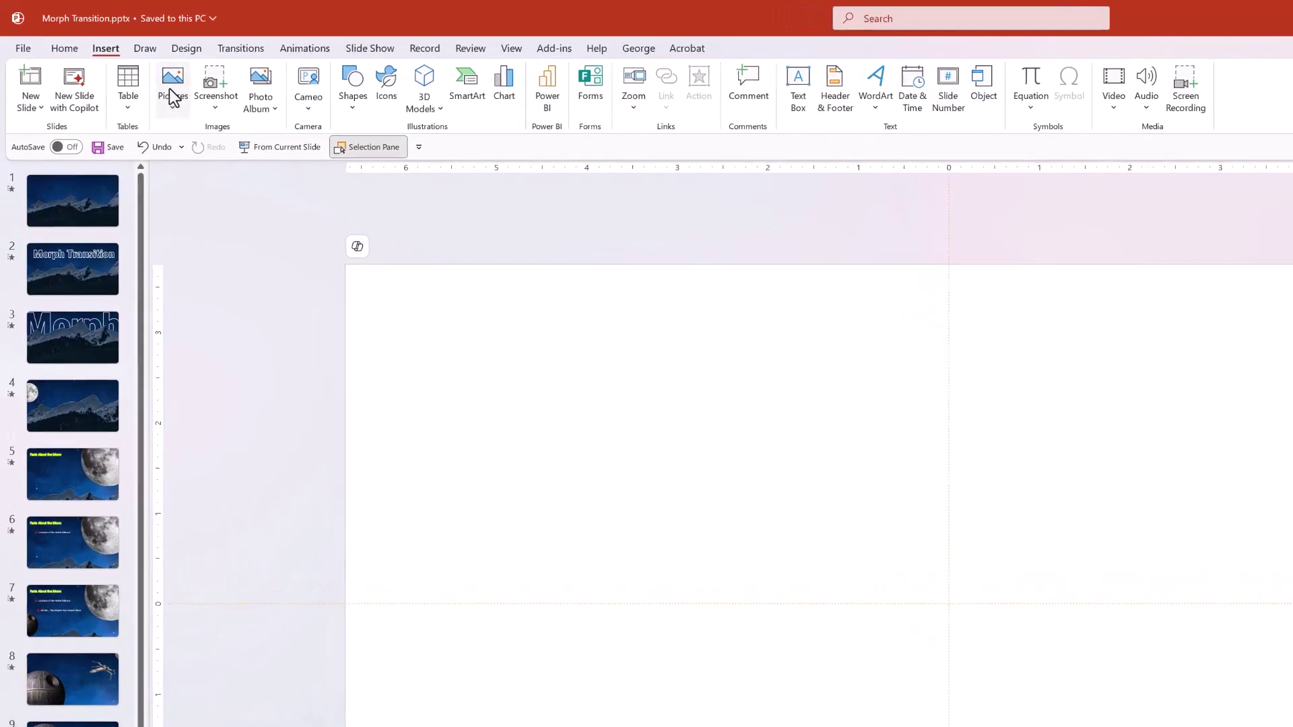
pyautogui.click(355, 98)
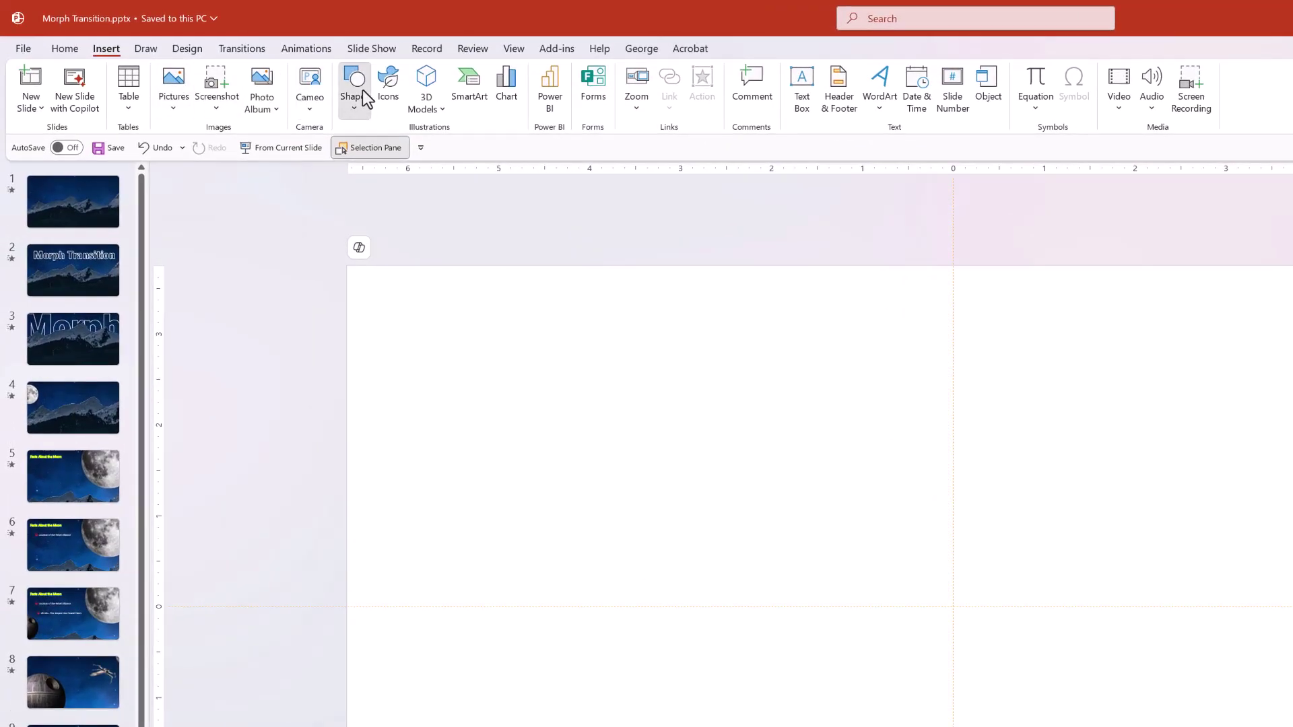
pyautogui.click(403, 152)
pyautogui.moveTo(483, 458); pyautogui.dragTo(808, 654)
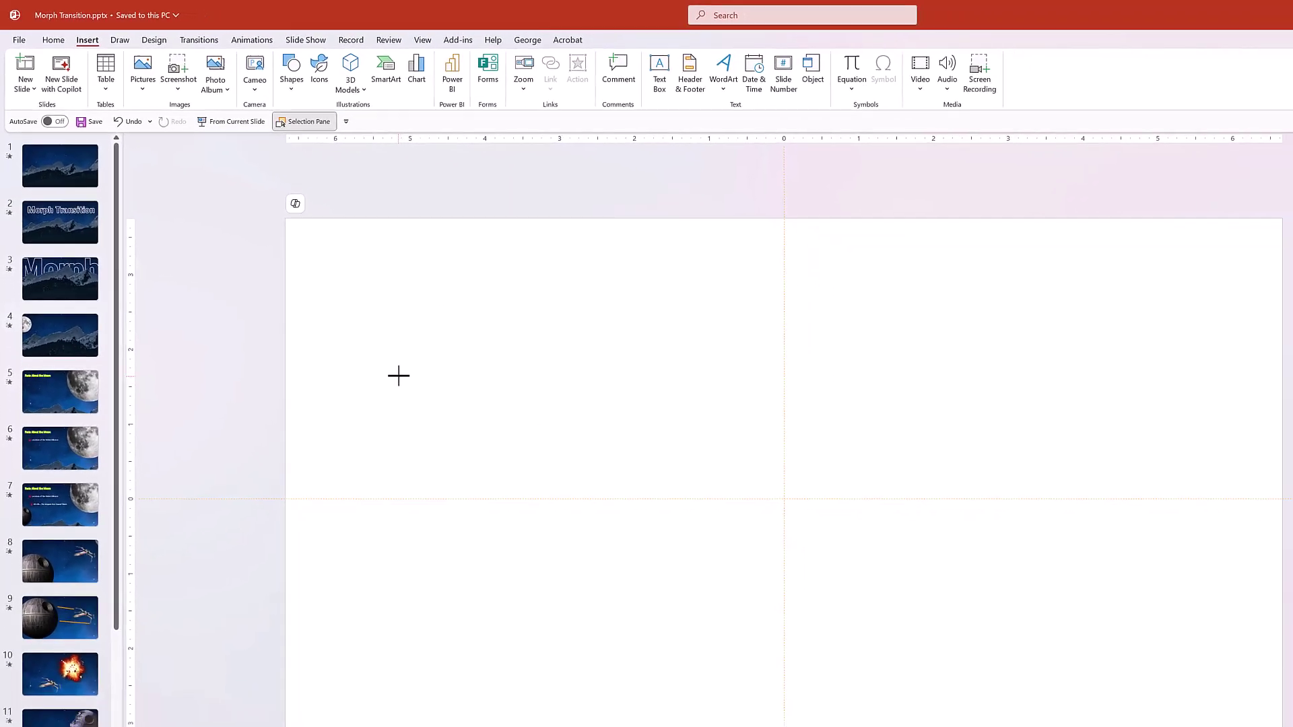
pyautogui.moveTo(539, 436); pyautogui.dragTo(554, 433)
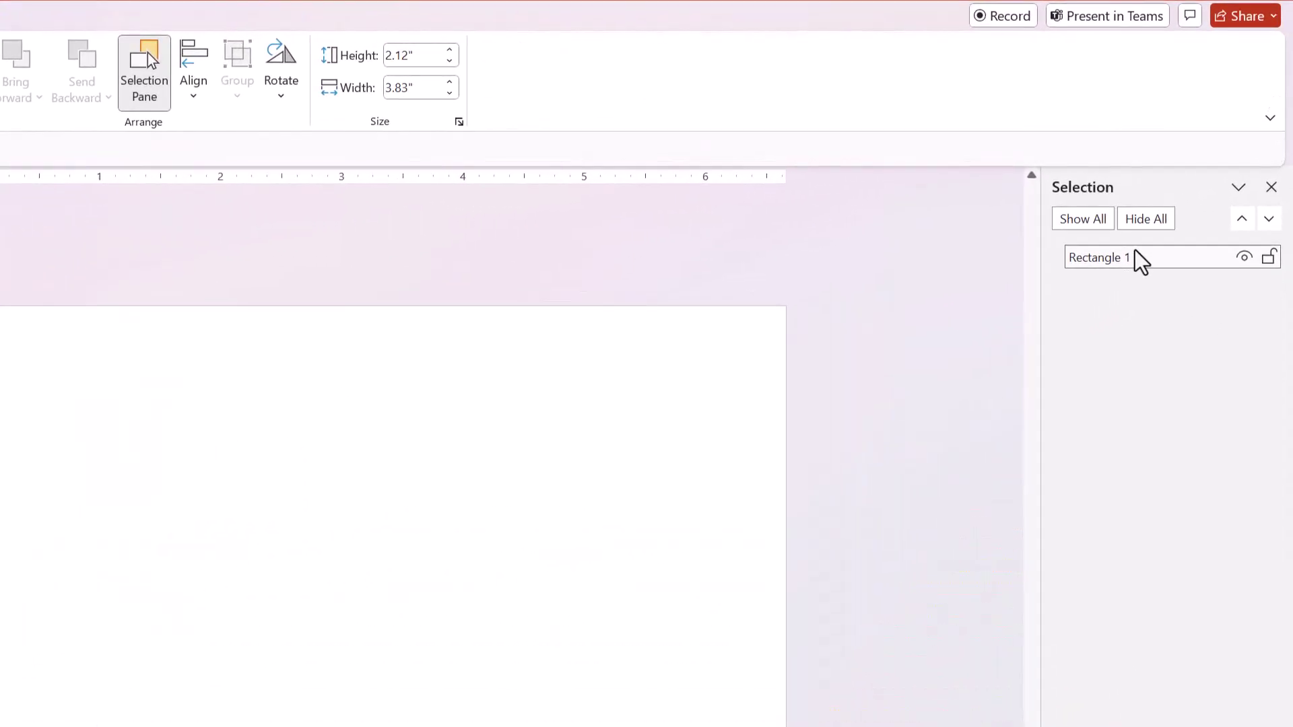
# Step: Rename Rectangle 1 to 'Not a Square' in the Selection pane
pyautogui.doubleClick(1140, 260)
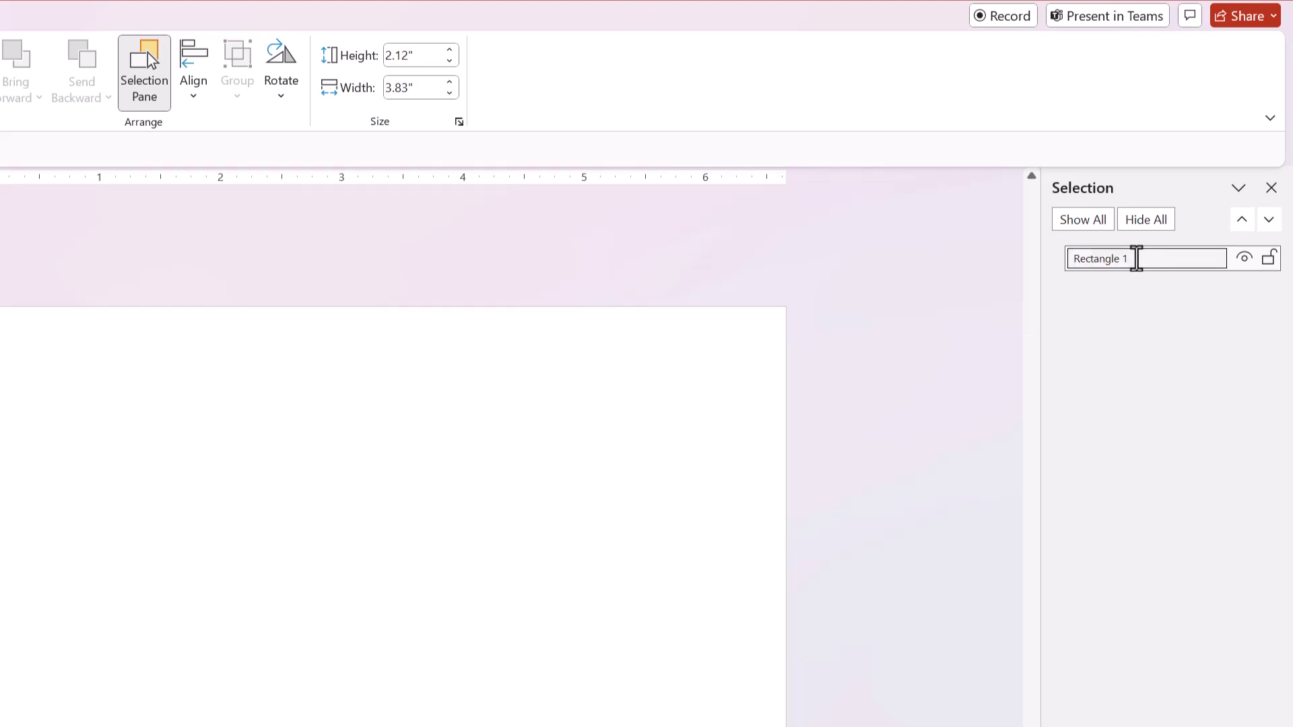
pyautogui.moveTo(1149, 260); pyautogui.dragTo(931, 267)
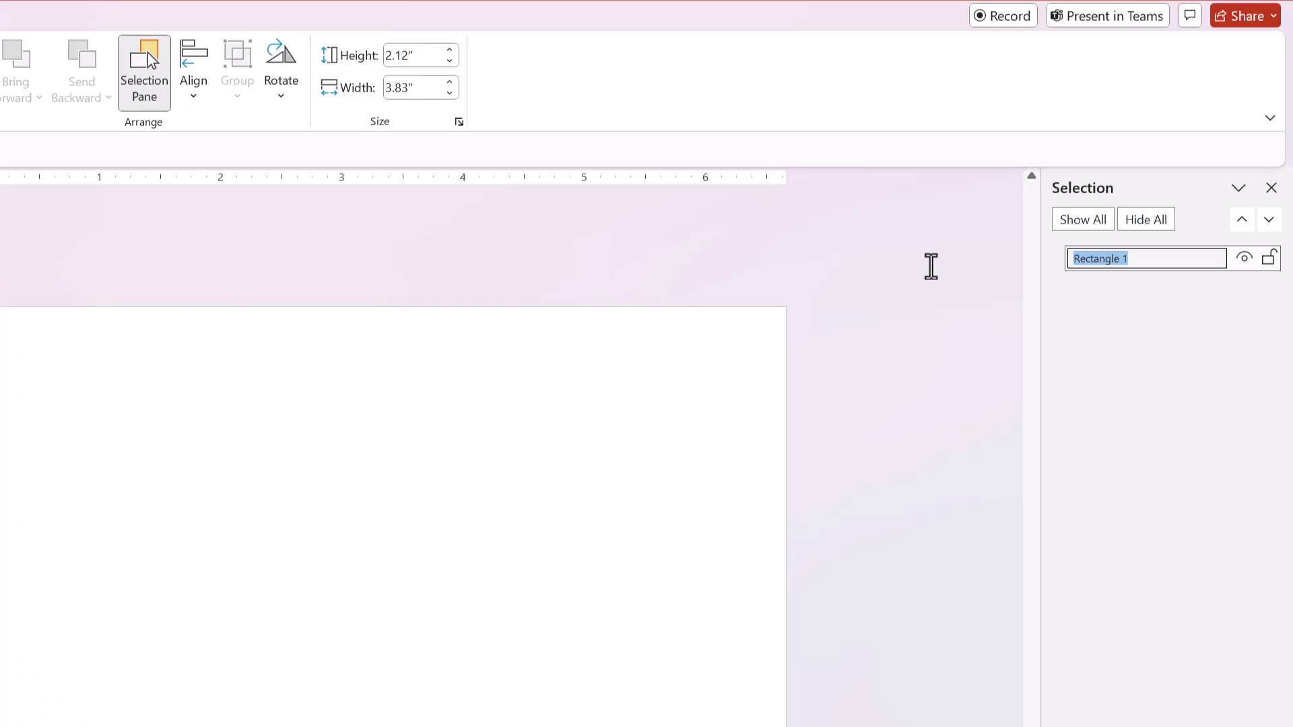
pyautogui.write('Not a Square')
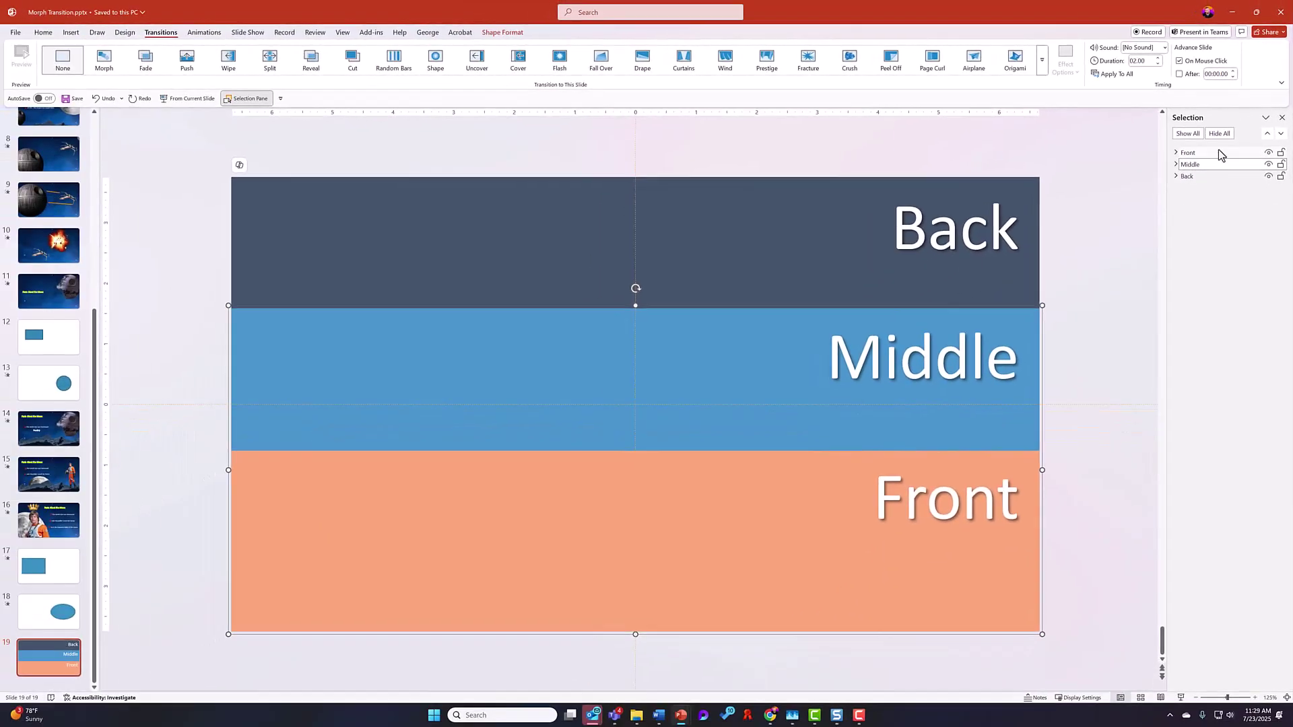
# Step: Toggle the Front and Middle bands' visibility and restack Middle one layer above Front
pyautogui.click(1269, 153)
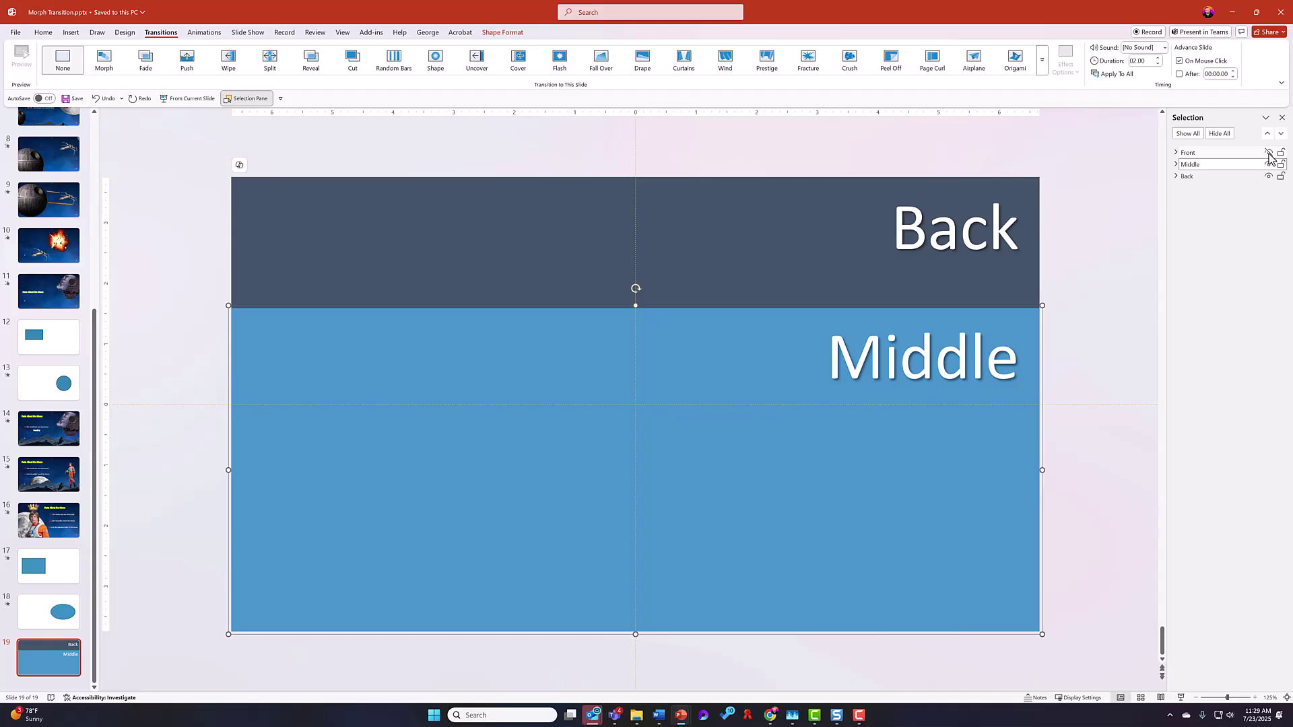
pyautogui.click(1269, 154)
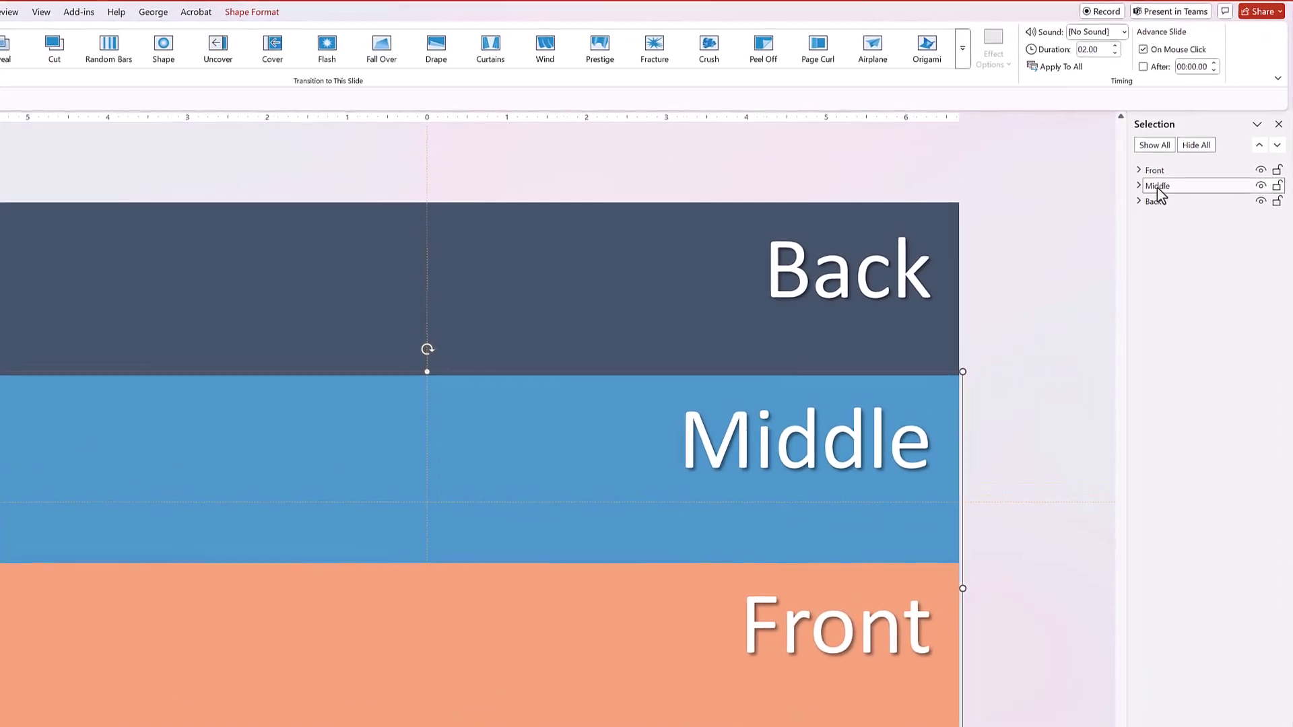
pyautogui.click(1259, 146)
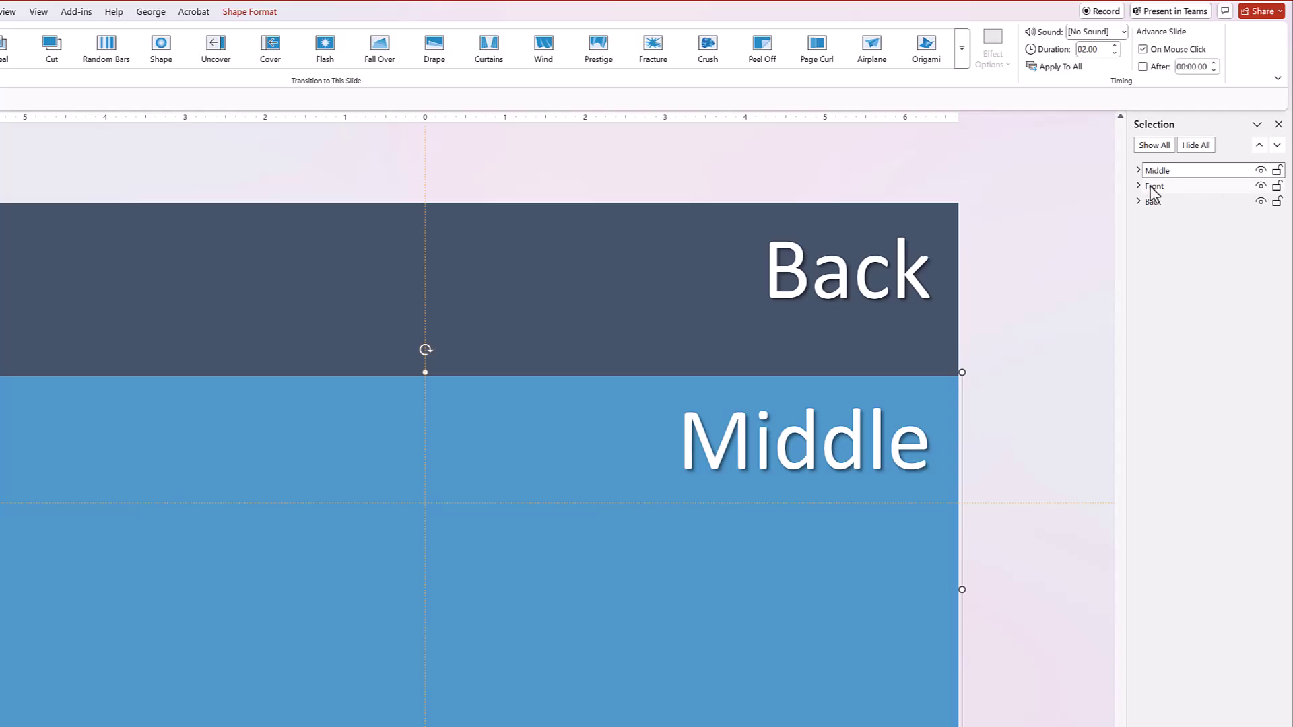
pyautogui.click(1261, 171)
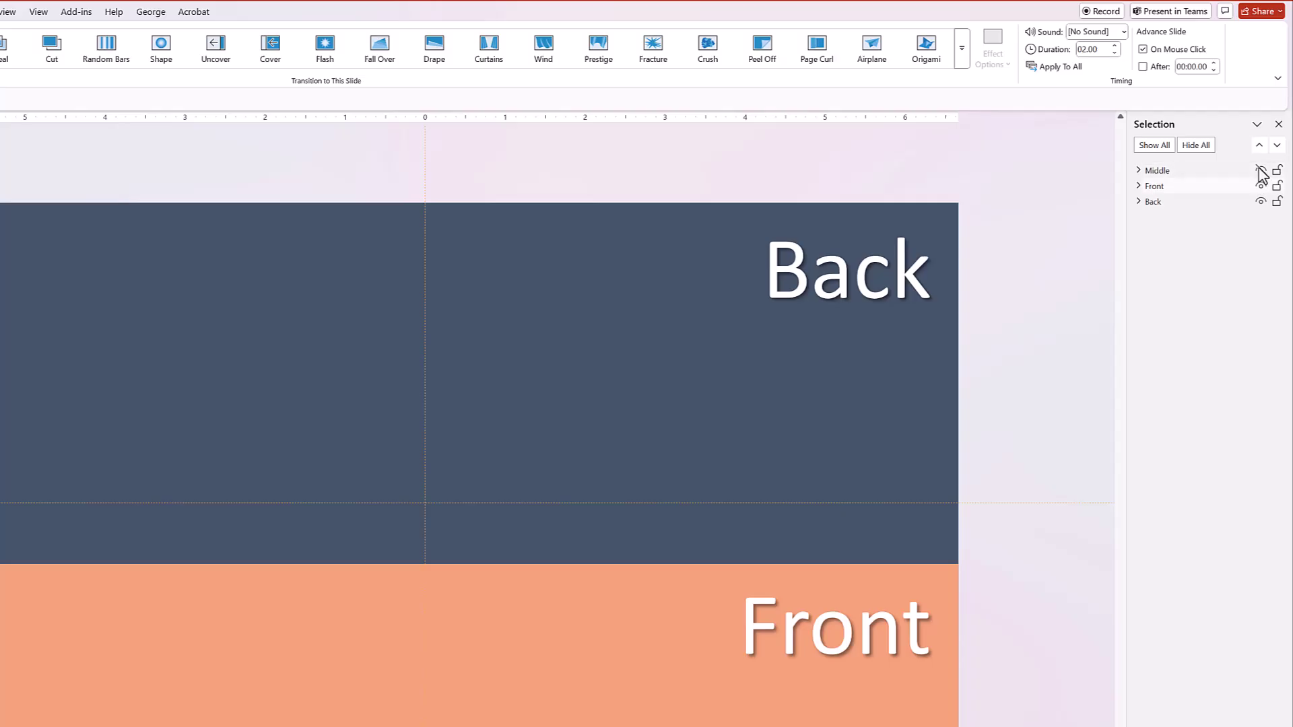
pyautogui.click(1261, 171)
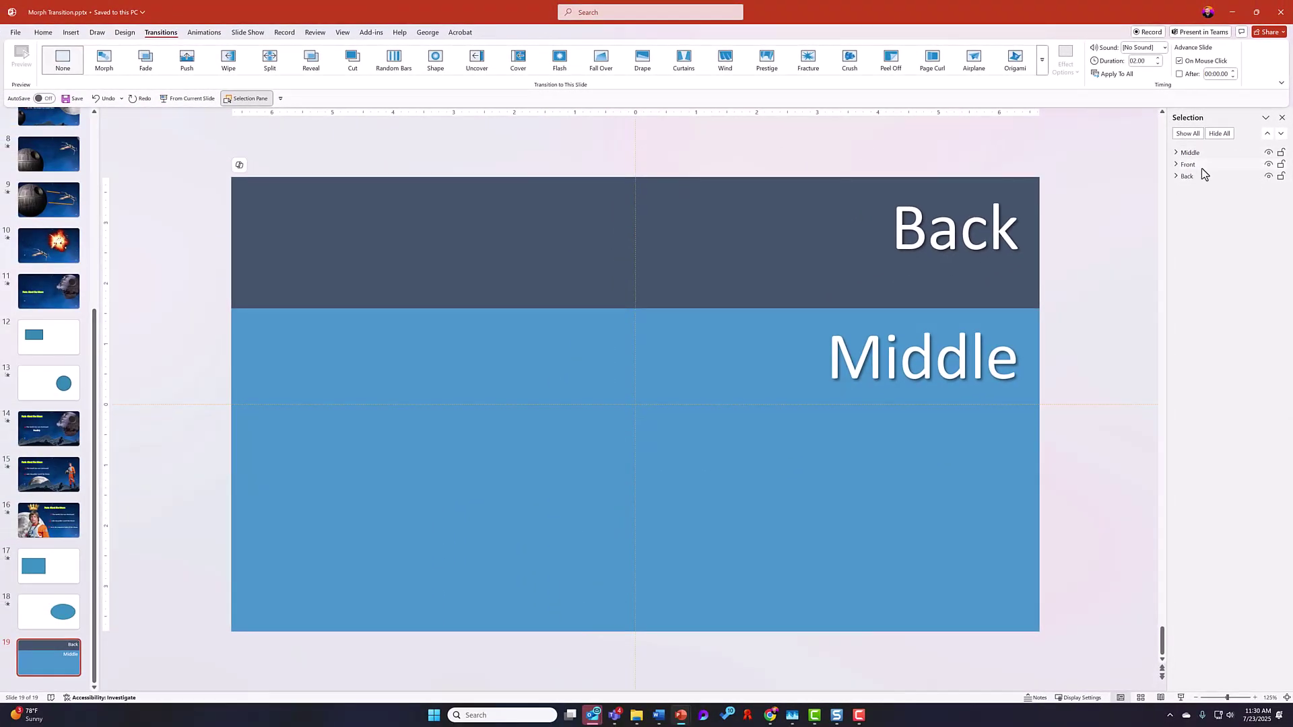
pyautogui.moveTo(1205, 166)
pyautogui.mouseDown()
pyautogui.moveTo(1192, 165)
pyautogui.moveTo(1215, 173)
pyautogui.moveTo(1209, 159)
pyautogui.moveTo(1212, 194)
pyautogui.moveTo(1207, 151)
pyautogui.moveTo(1206, 164)
pyautogui.mouseUp()
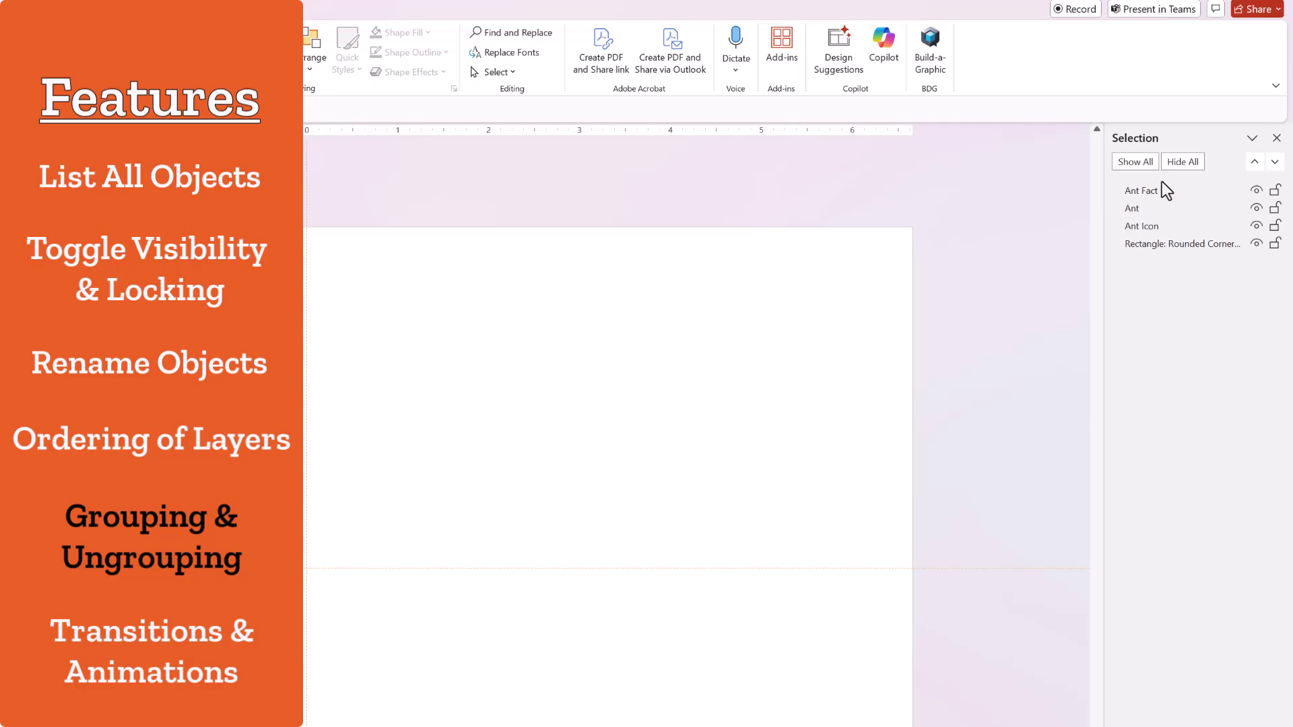
# Step: Select the Ant Fact, Ant title and Ant Icon, then group them via Shape Format > Group
pyautogui.click(1141, 196)
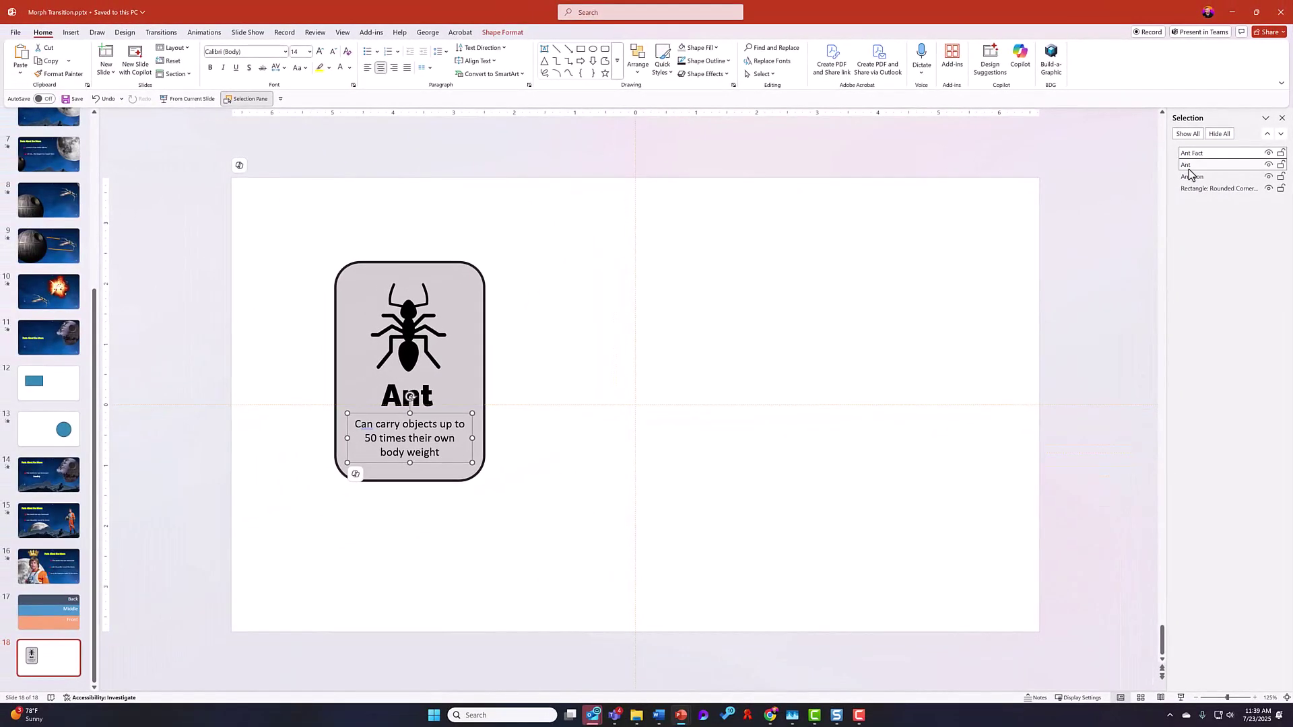
pyautogui.keyDown('ctrl'); pyautogui.click(1137, 208); pyautogui.keyUp('ctrl')
pyautogui.keyDown('ctrl'); pyautogui.click(1191, 177); pyautogui.keyUp('ctrl')
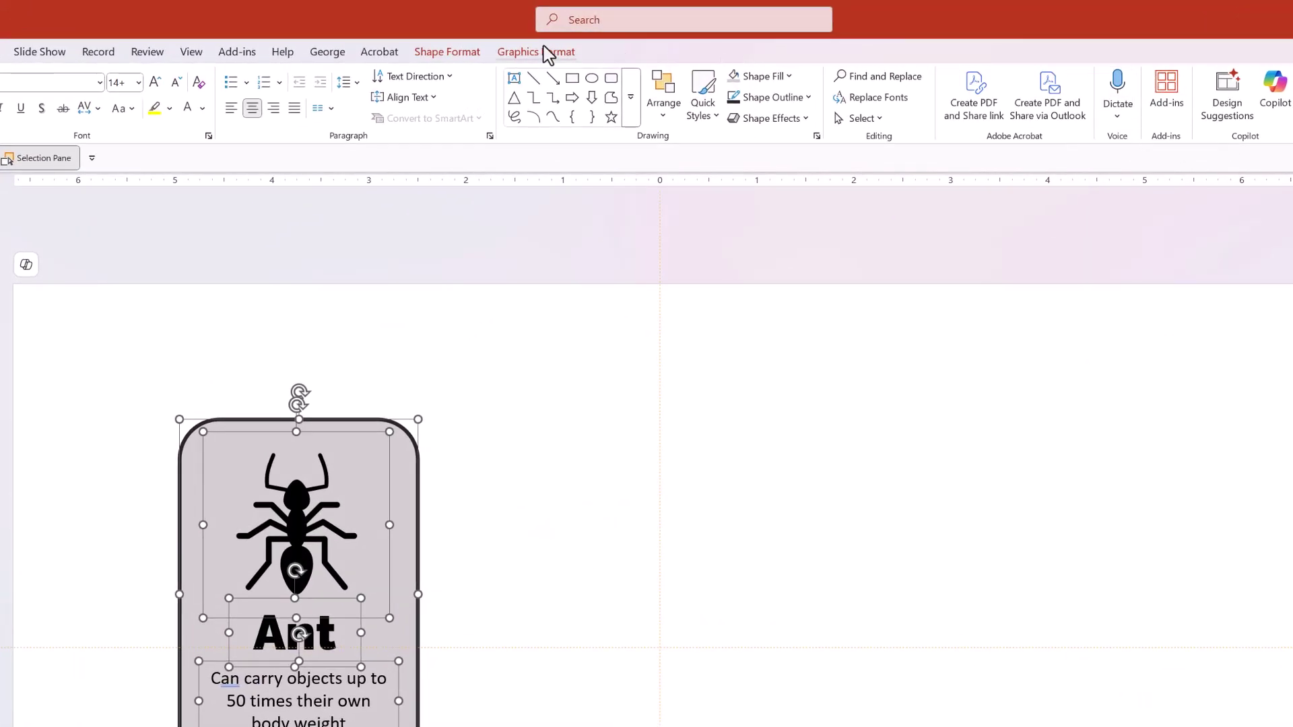
pyautogui.click(462, 54)
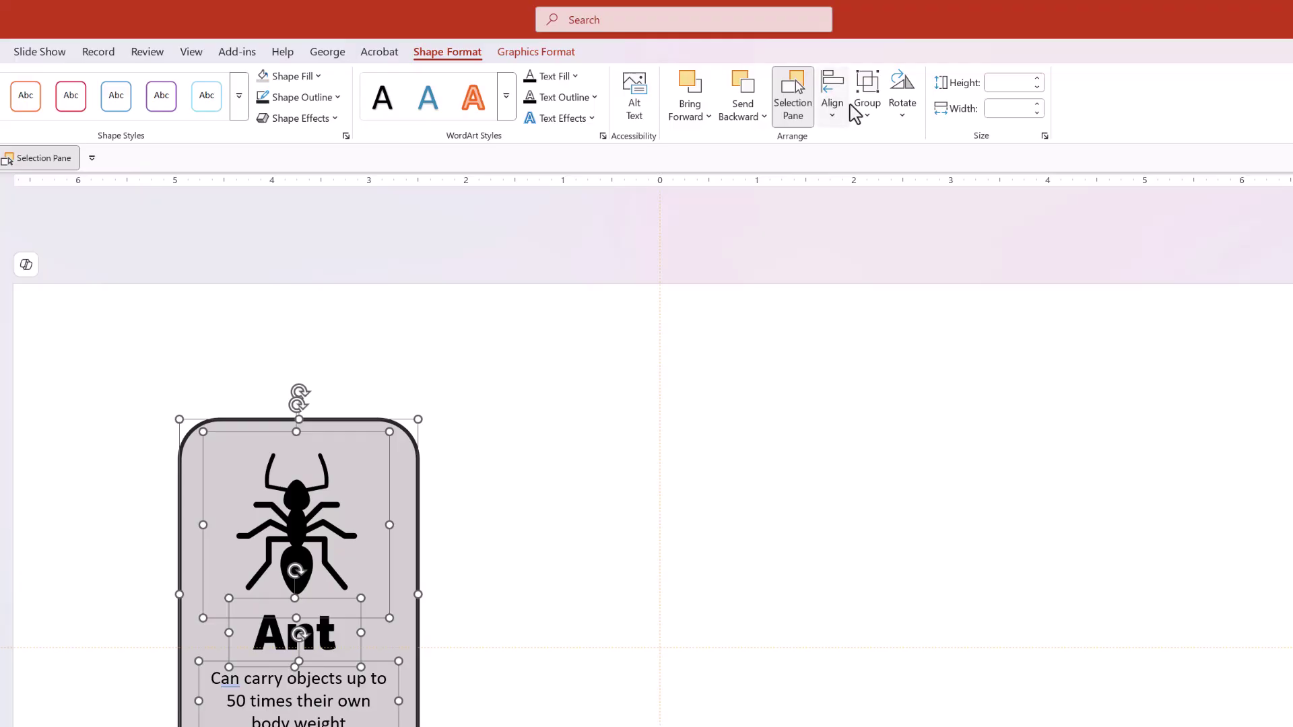
pyautogui.click(869, 114)
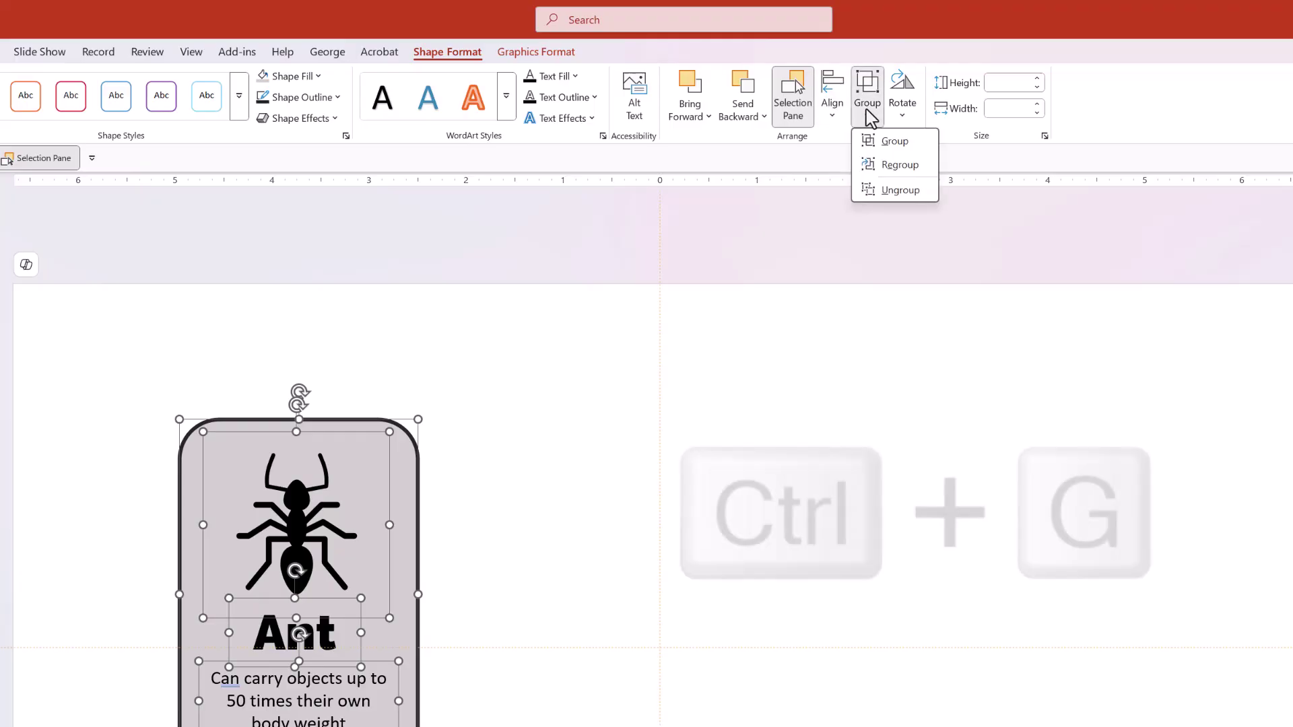
pyautogui.click(876, 143)
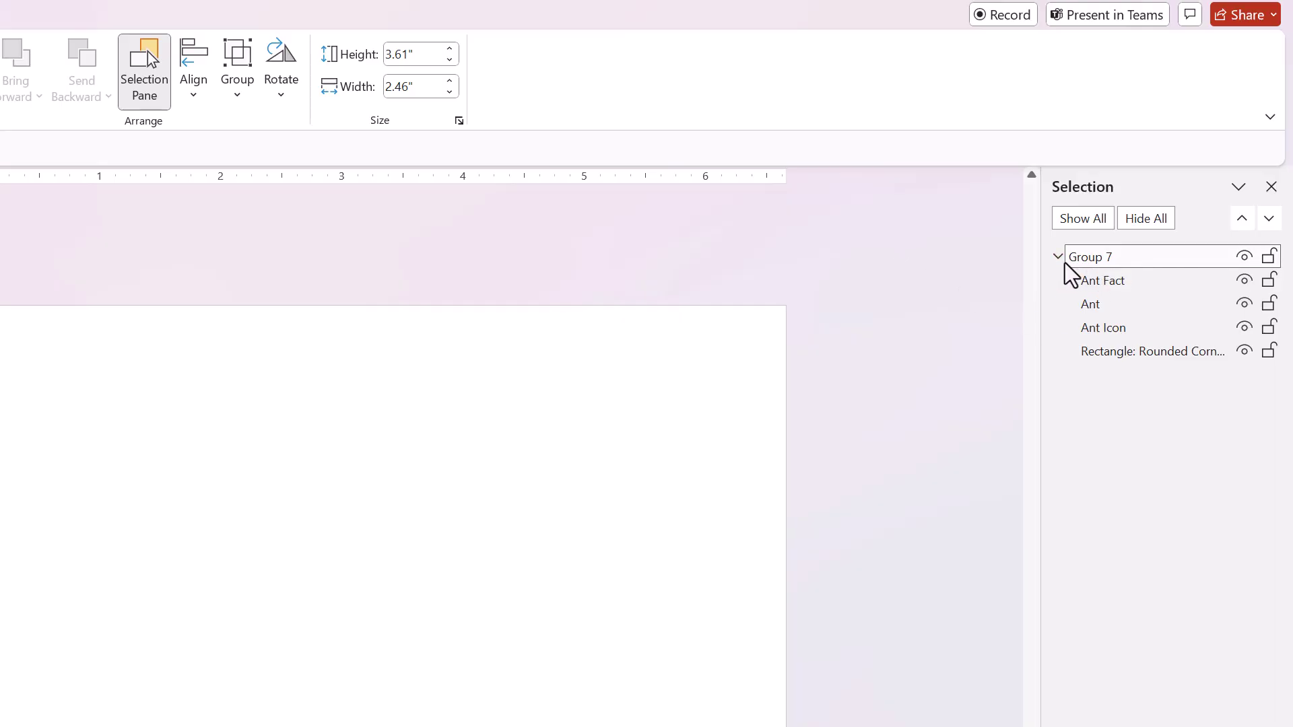
# Step: Rename Group 7 to 'ant' and expand the group to show its parts
pyautogui.click(1121, 262)
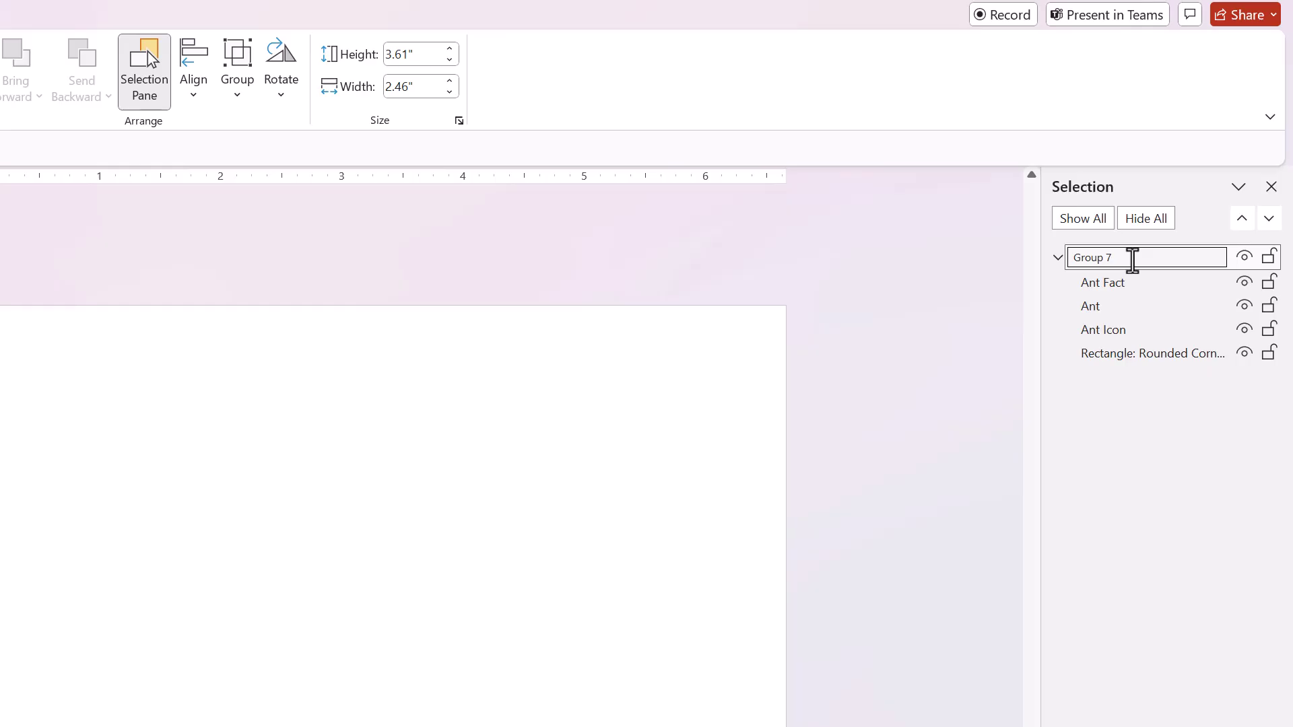
pyautogui.write('ant')
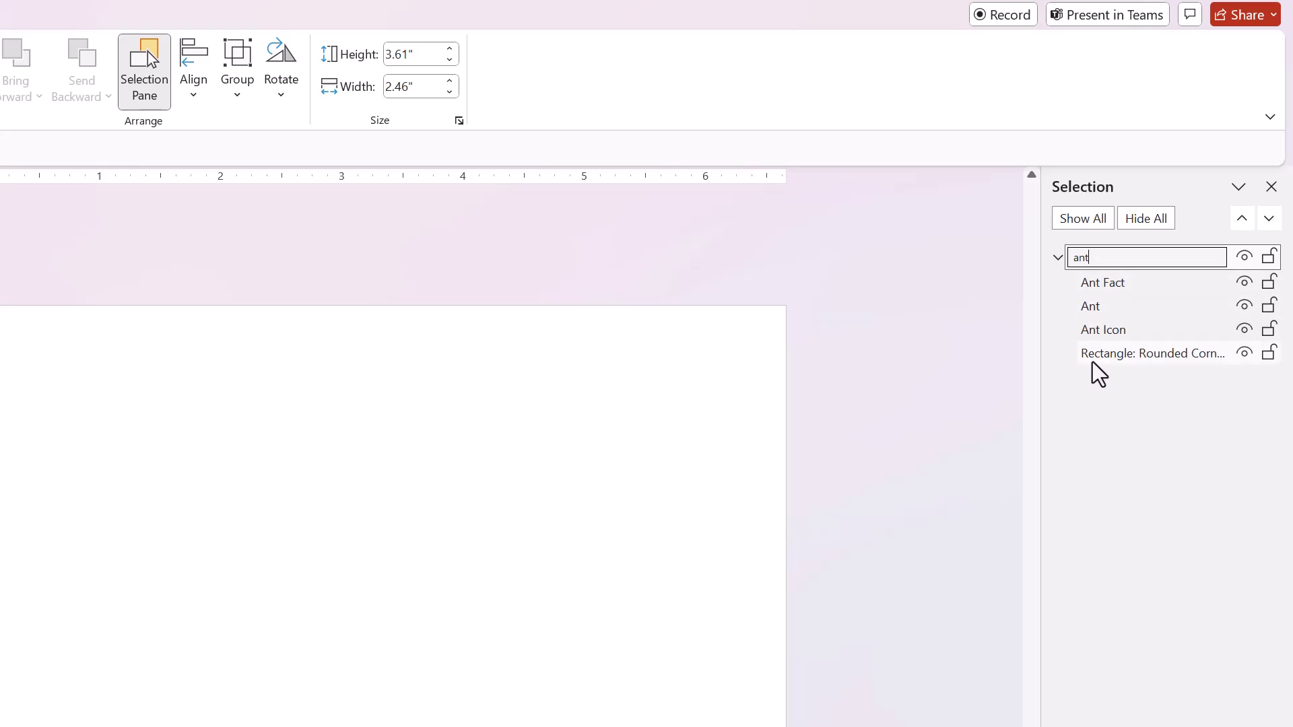
pyautogui.click(1057, 260)
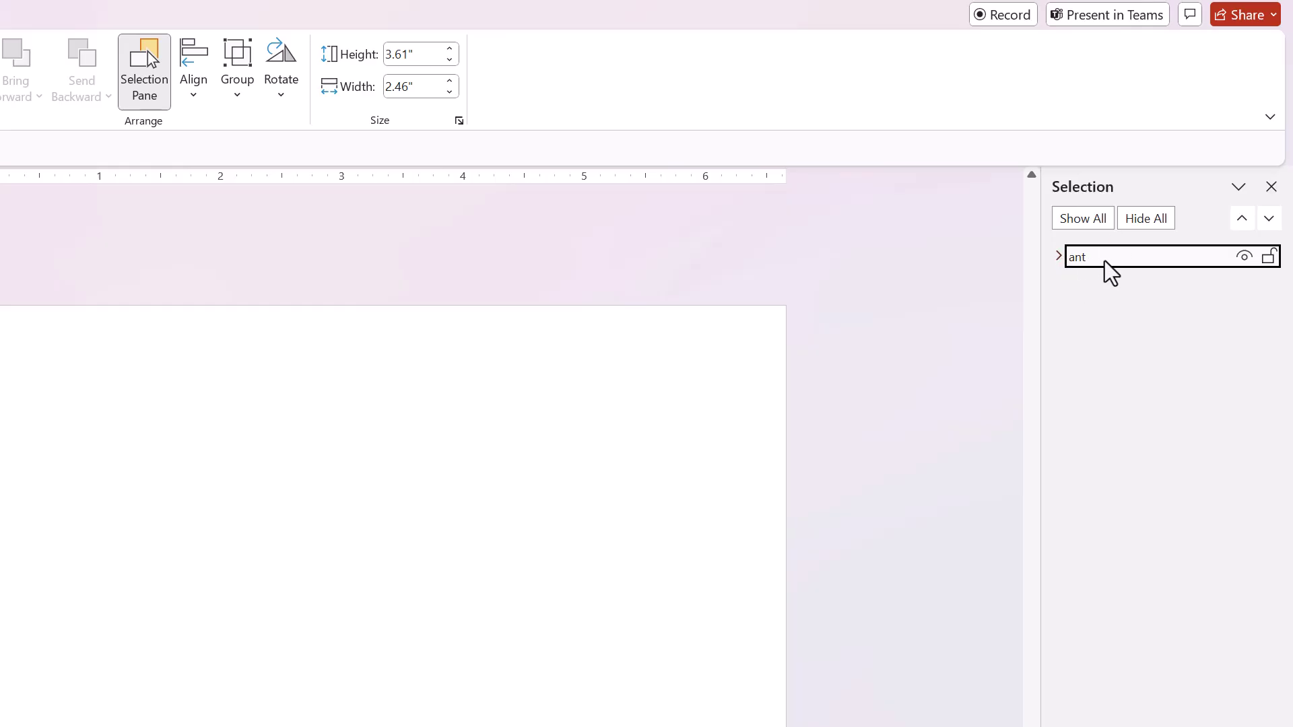
pyautogui.click(1060, 256)
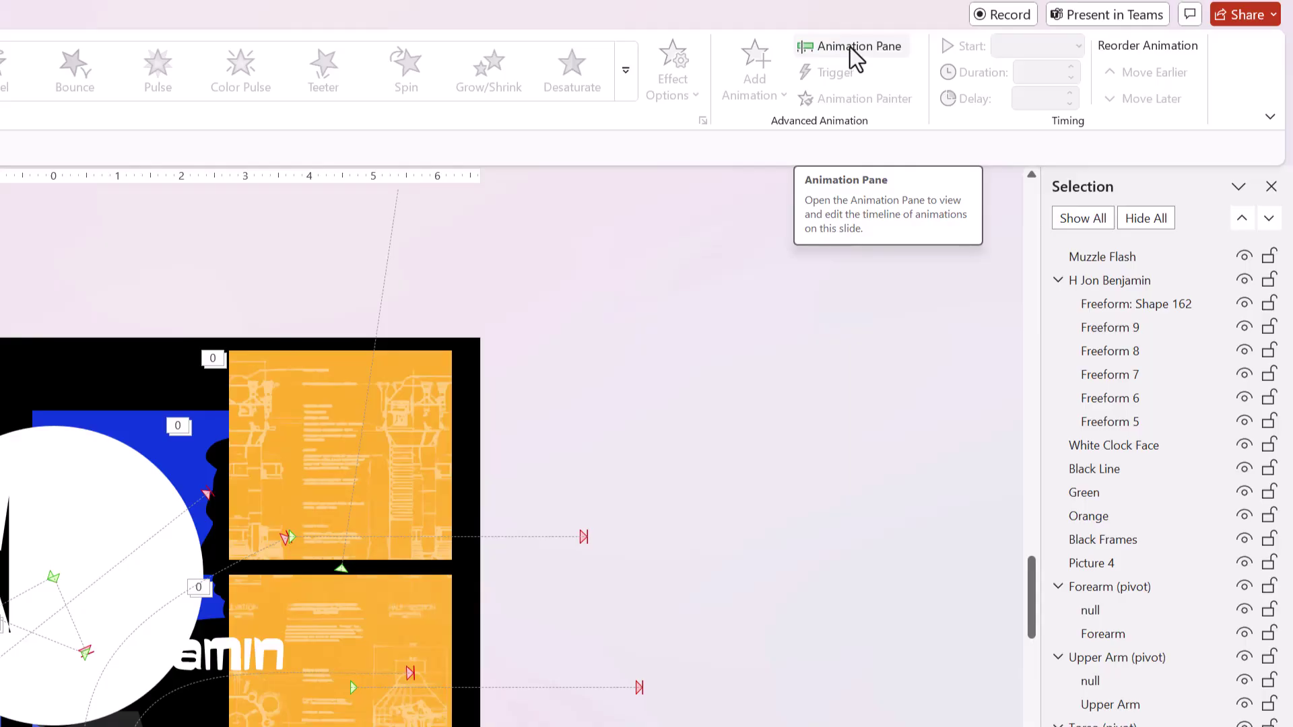
# Step: Show the Animation Pane timeline for the heavily animated slide
pyautogui.click(852, 47)
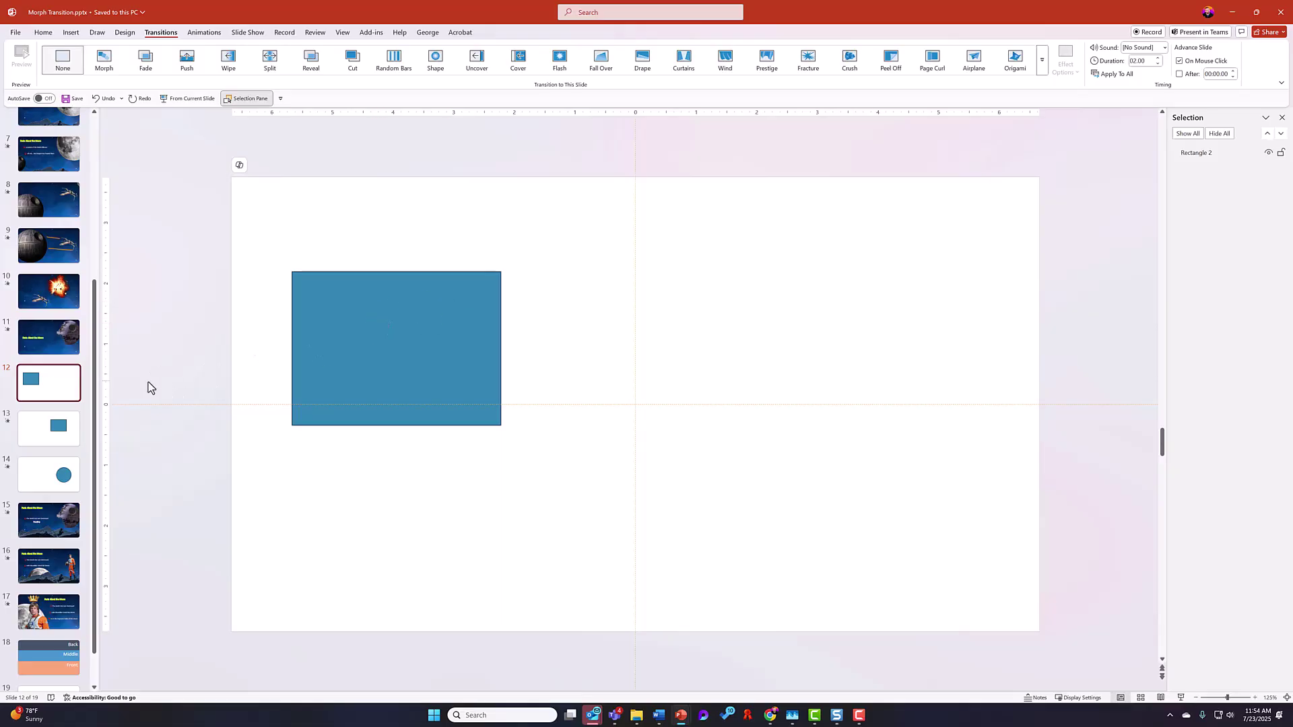
# Step: Run the slide show from slide 12 and watch the blue rectangle morph rightward on slide 13
pyautogui.click(37, 435)
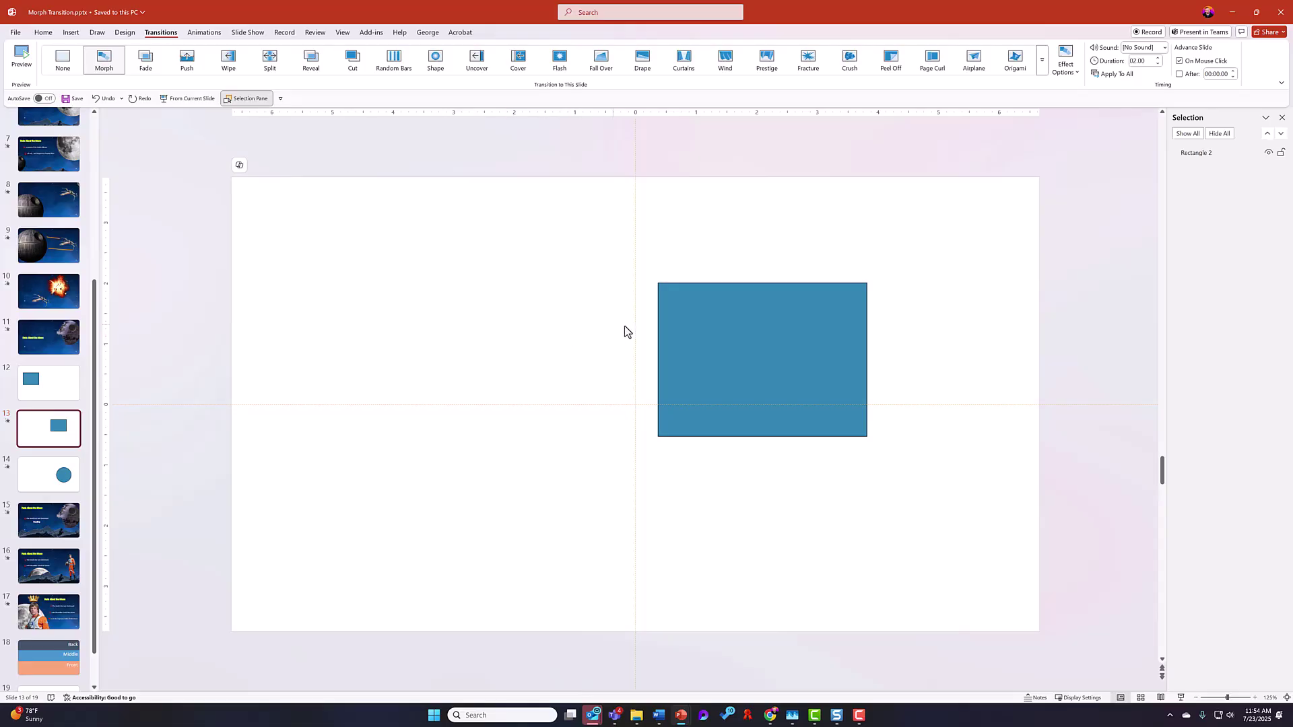
pyautogui.click(80, 378)
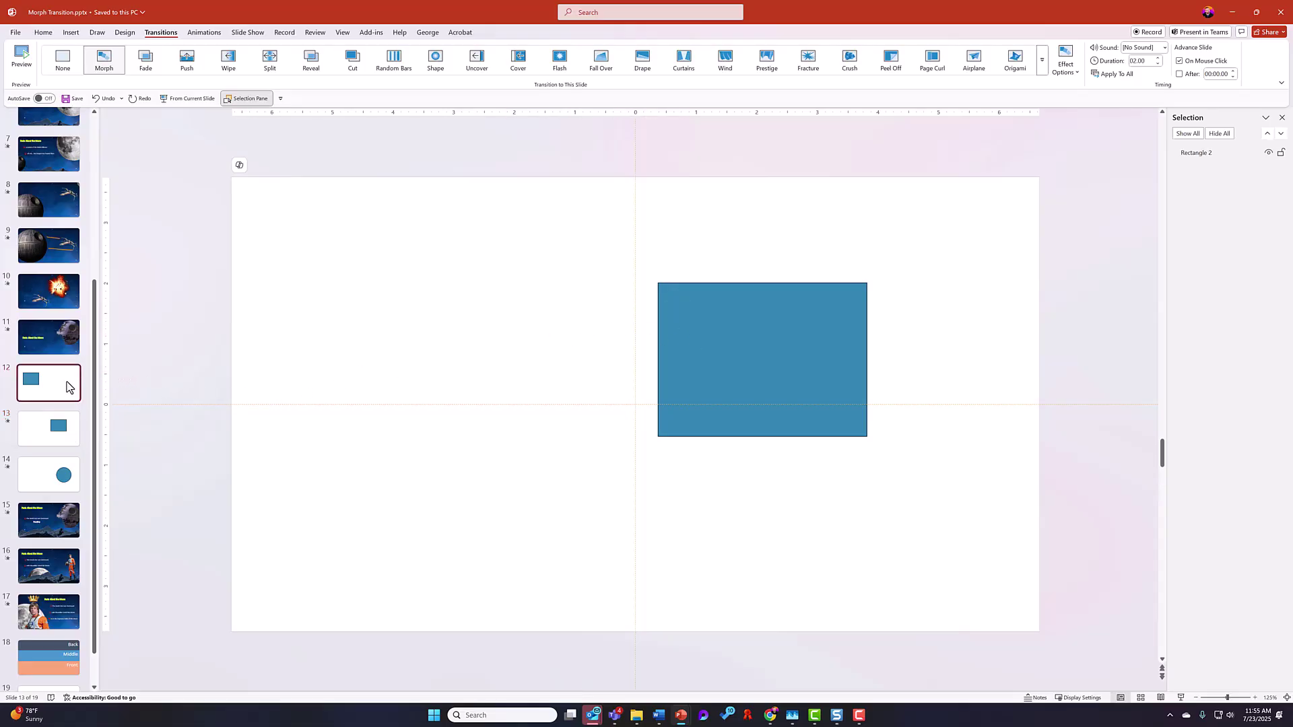
pyautogui.click(177, 100)
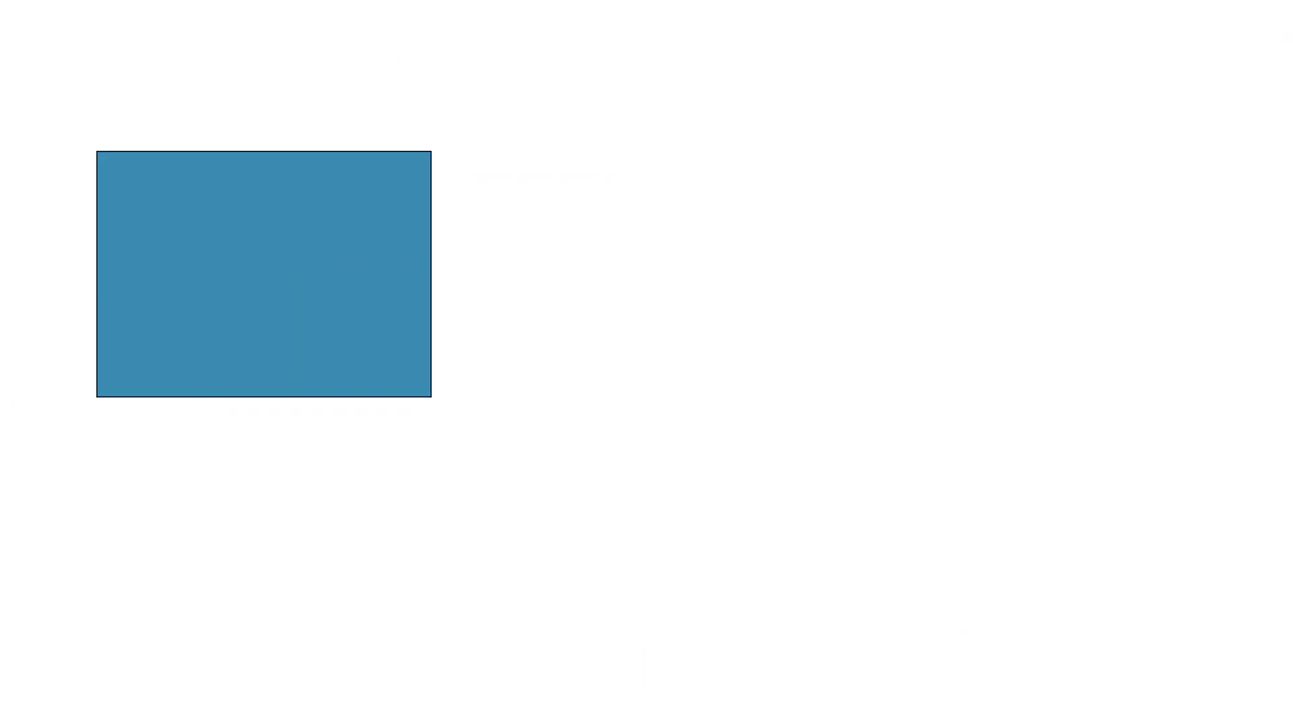
pyautogui.press('Right')
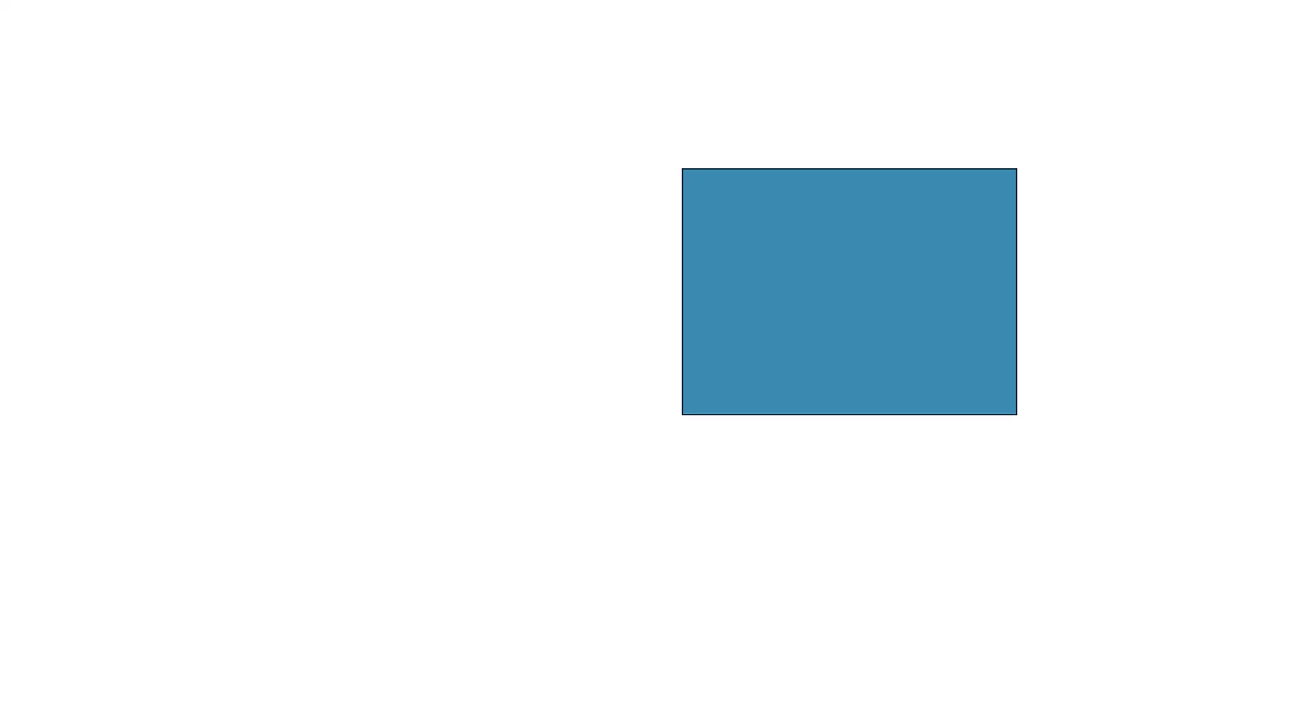
pyautogui.press('Escape')
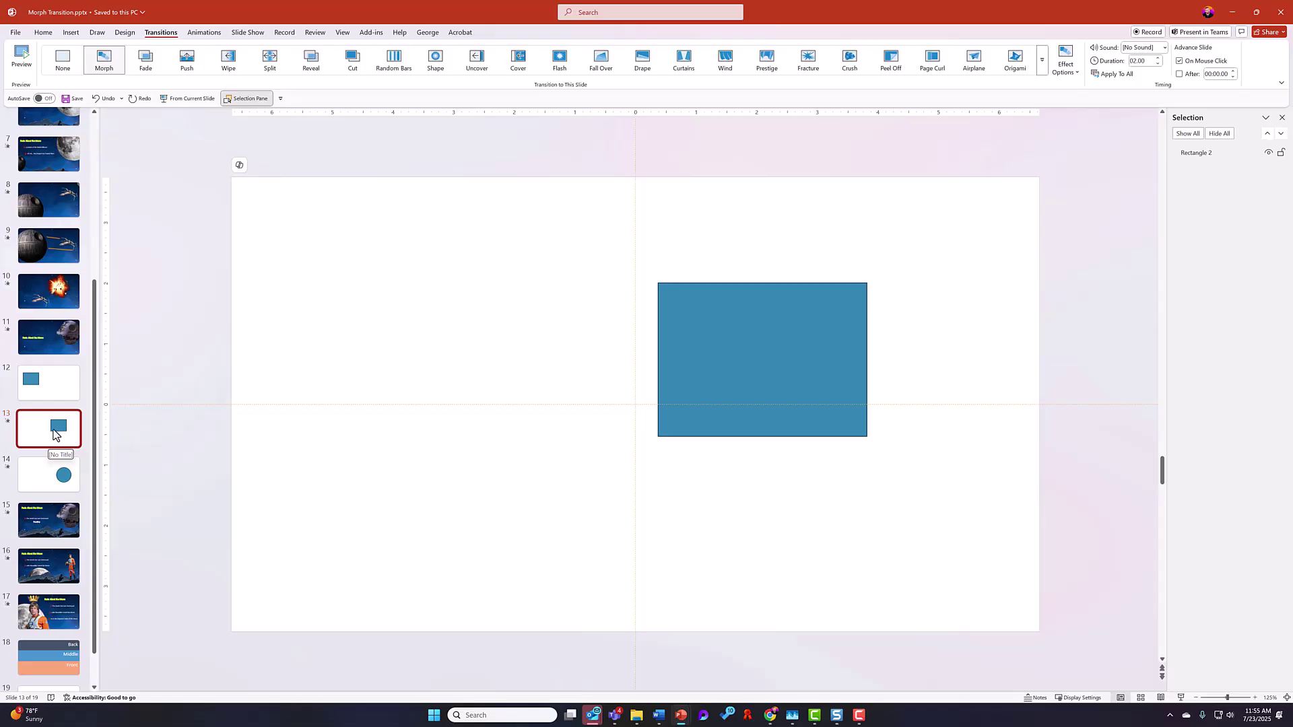
# Step: Compare slide 14's blue circle with slide 13's blue rectangle, ending on slide 13
pyautogui.click(47, 479)
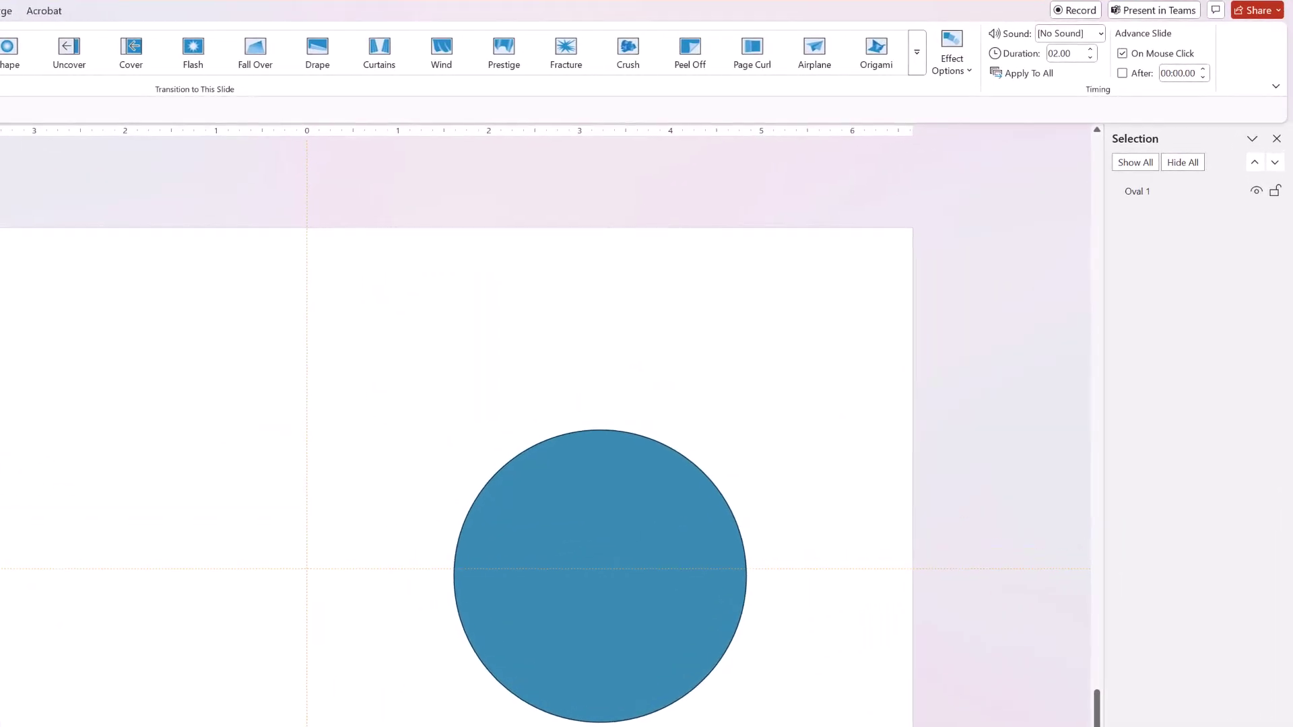
pyautogui.press('Up')
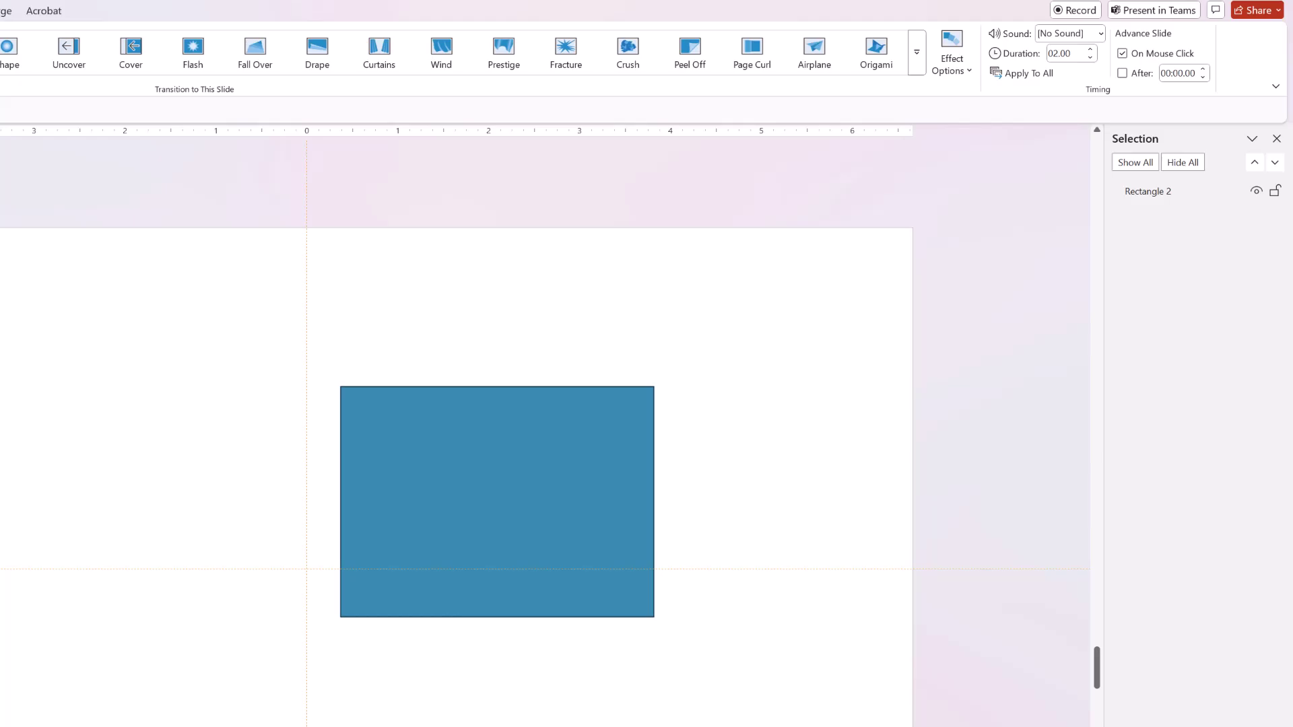
pyautogui.press('Down')
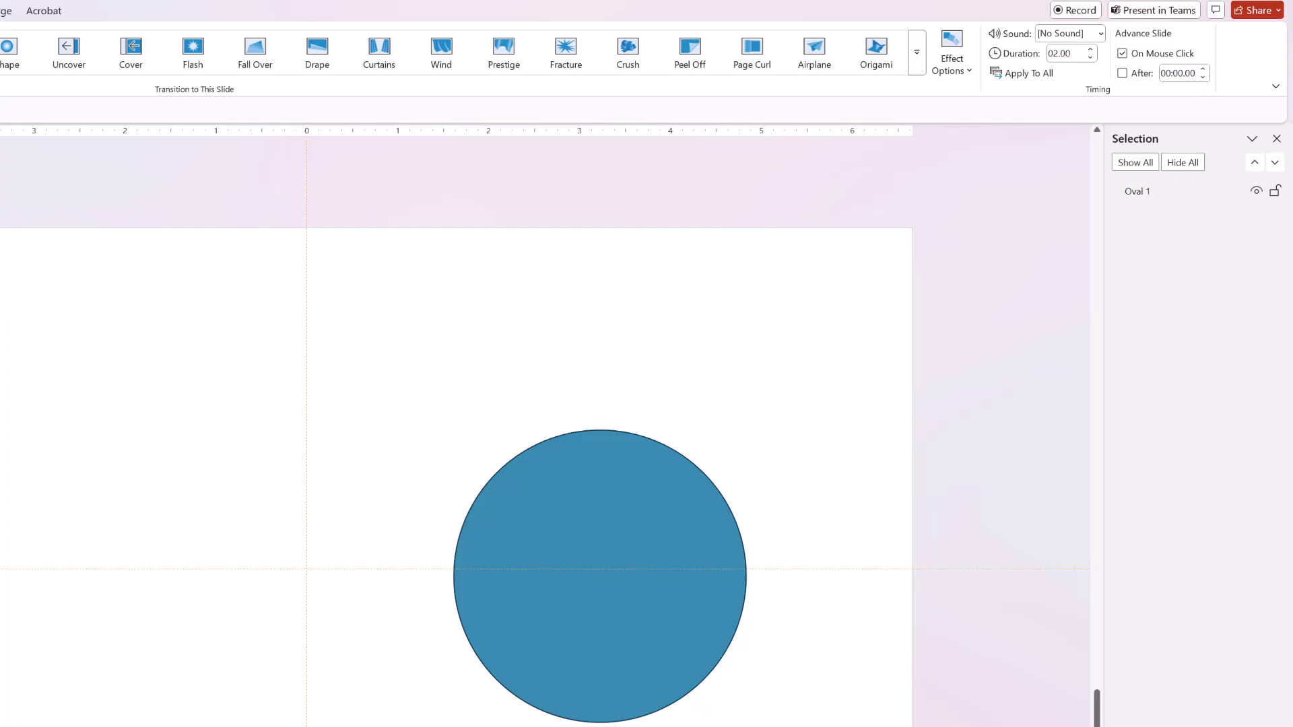
pyautogui.press('Up')
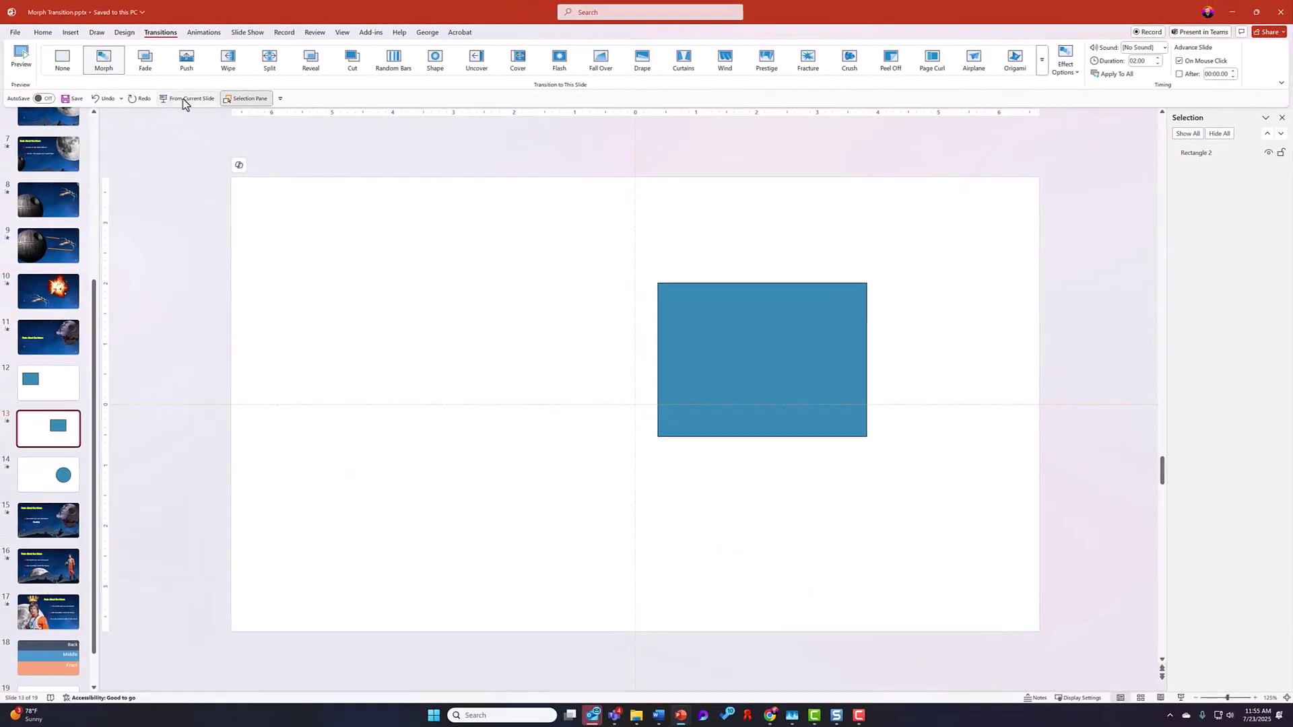
# Step: Run the slide show from slide 13 and watch the rectangle fade into the circle
pyautogui.click(183, 98)
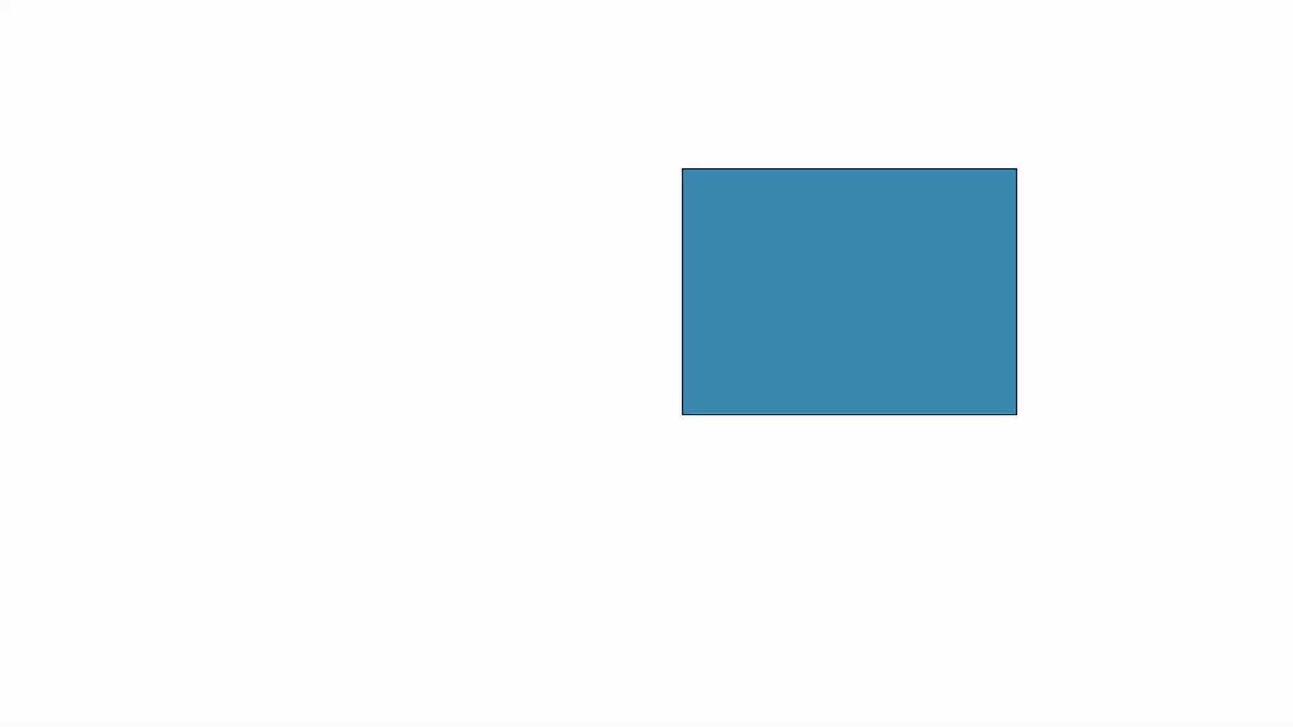
pyautogui.press('Right')
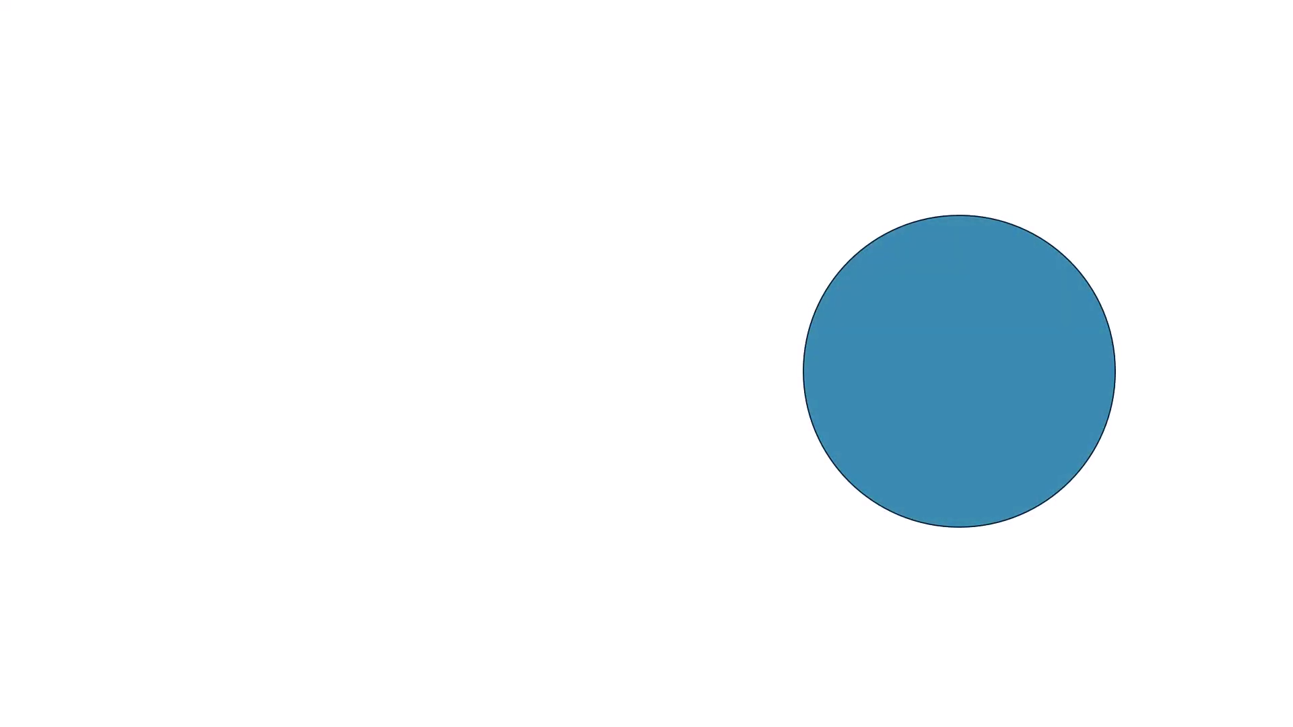
pyautogui.press('Escape')
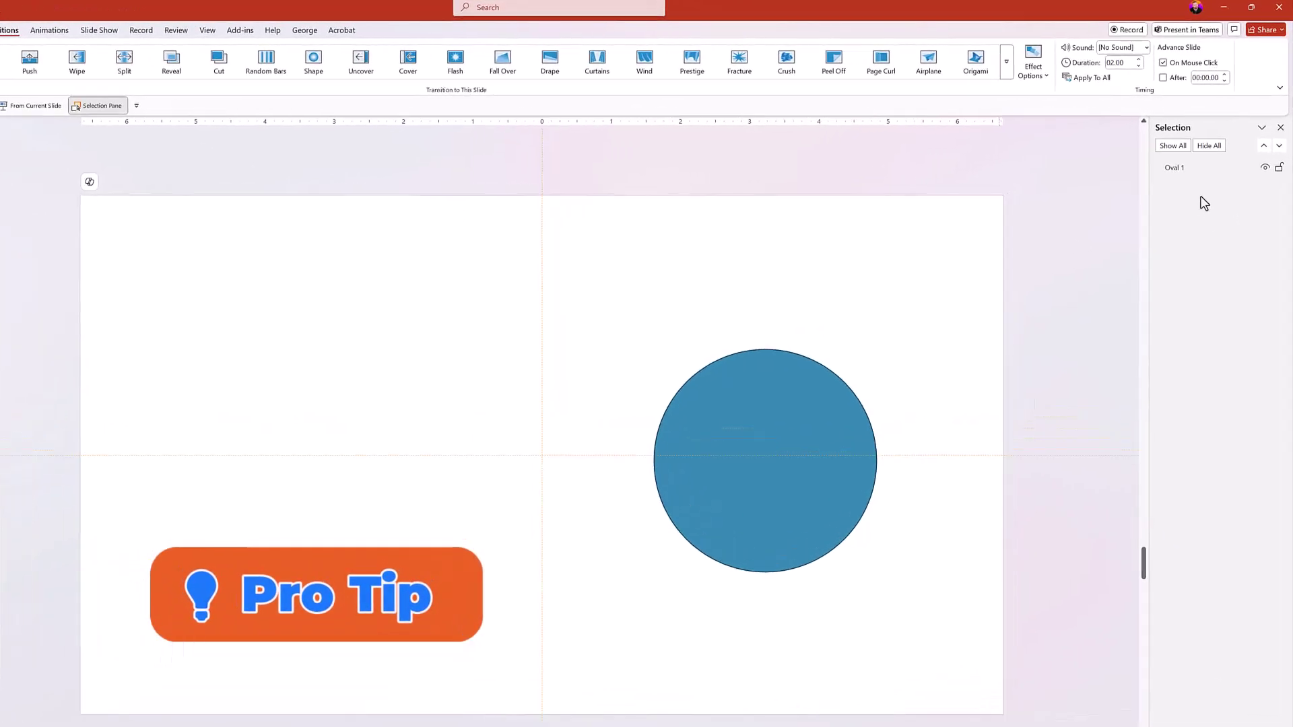
# Step: Rename slide 14's Oval 1 to '!!shape' in the Selection Pane and copy the name
pyautogui.click(1200, 153)
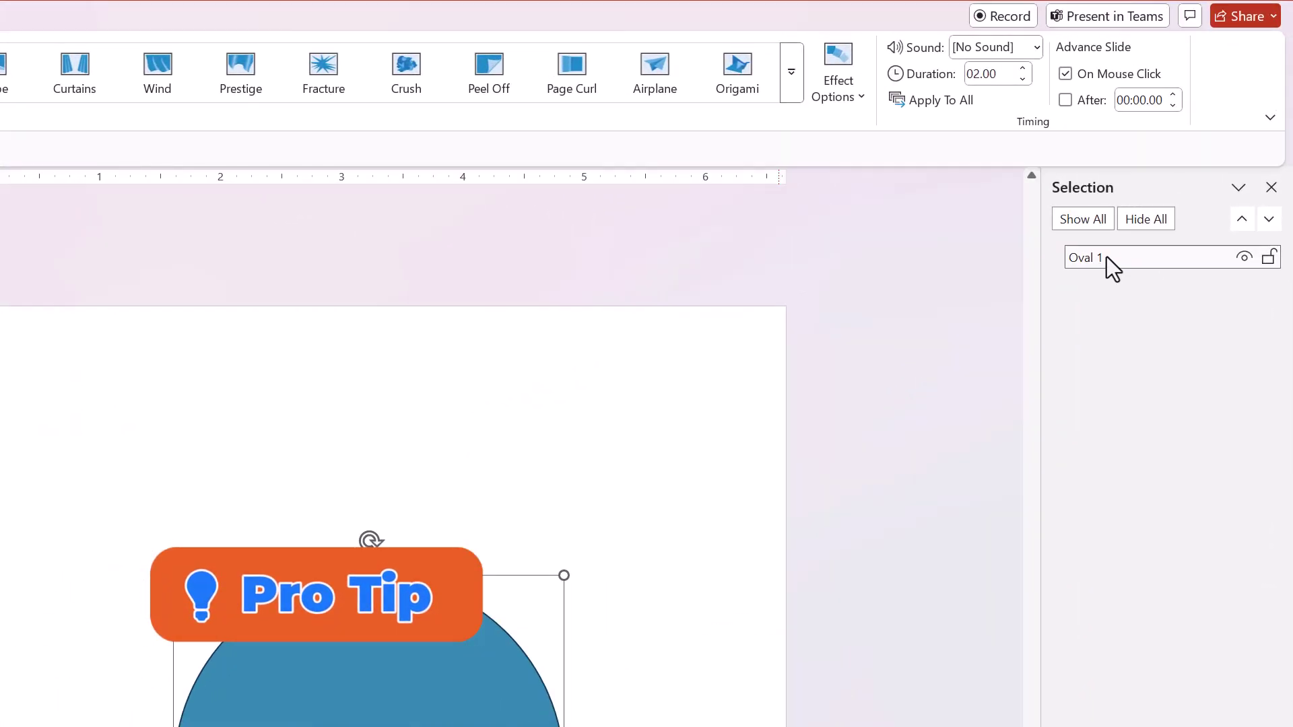
pyautogui.click(1109, 257)
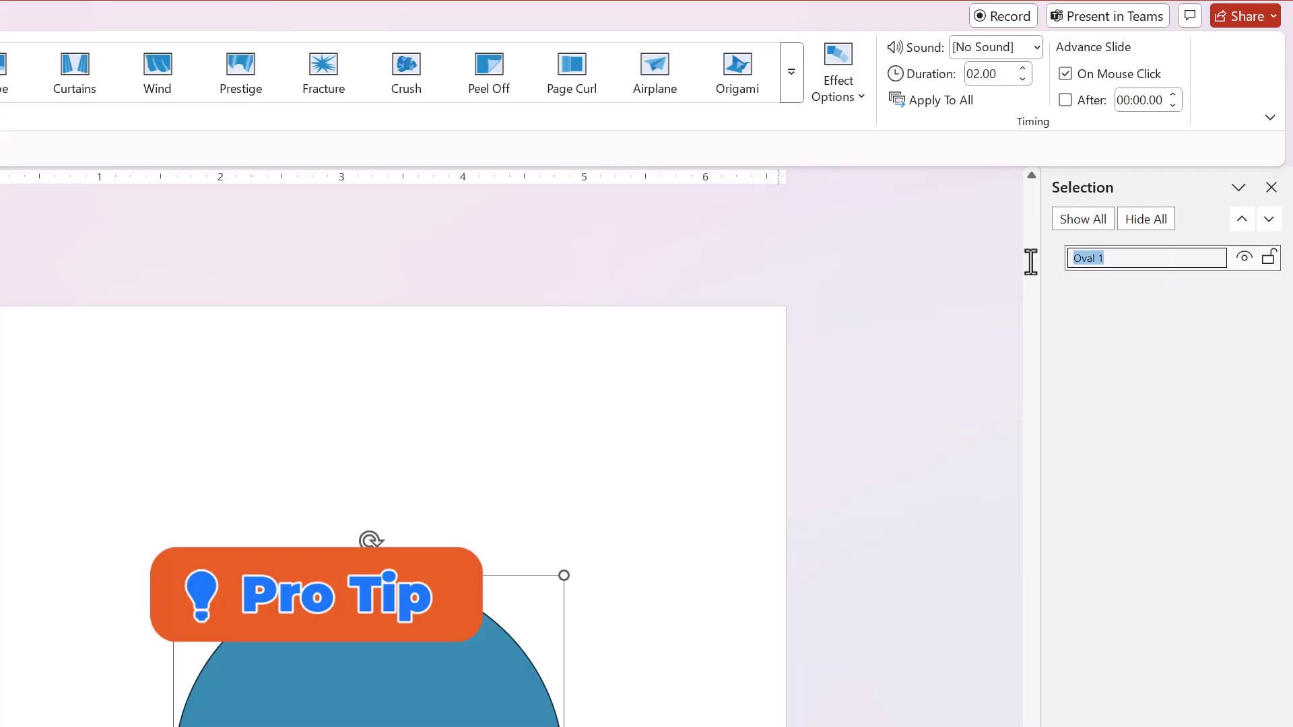
pyautogui.press('BackSpace')
pyautogui.write('!!shape')
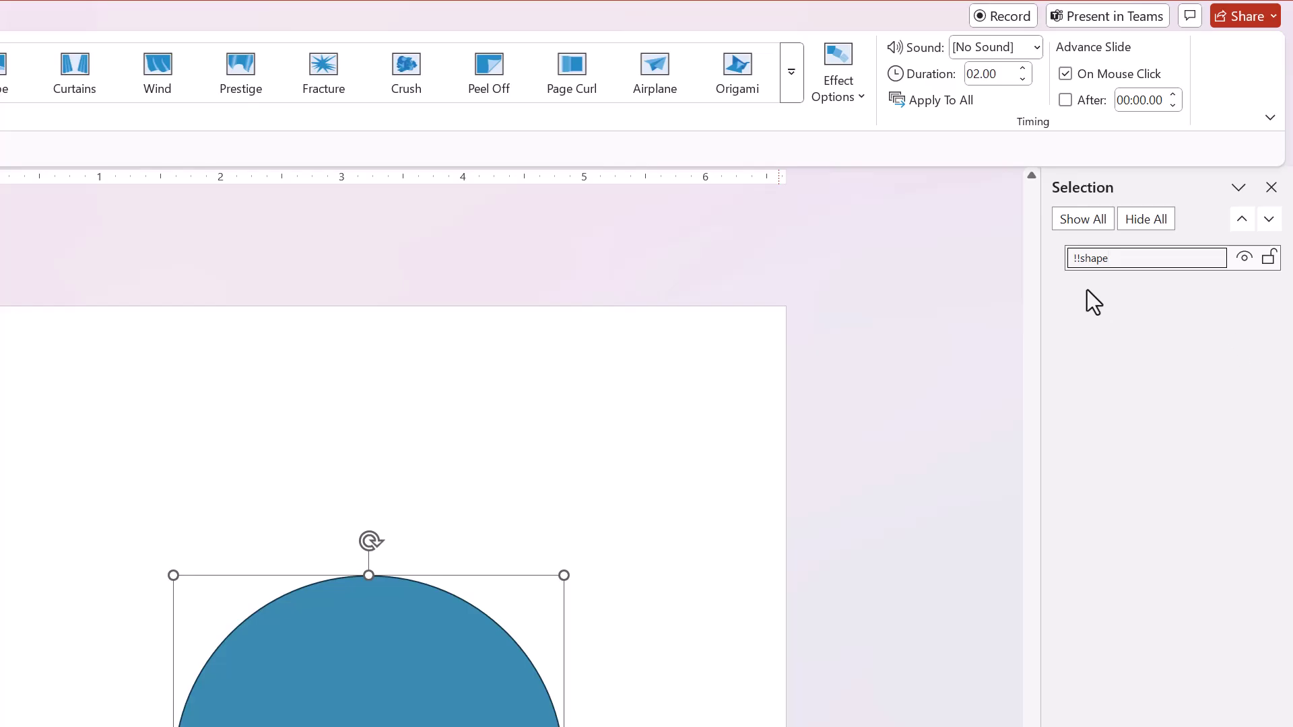
pyautogui.doubleClick(1111, 260)
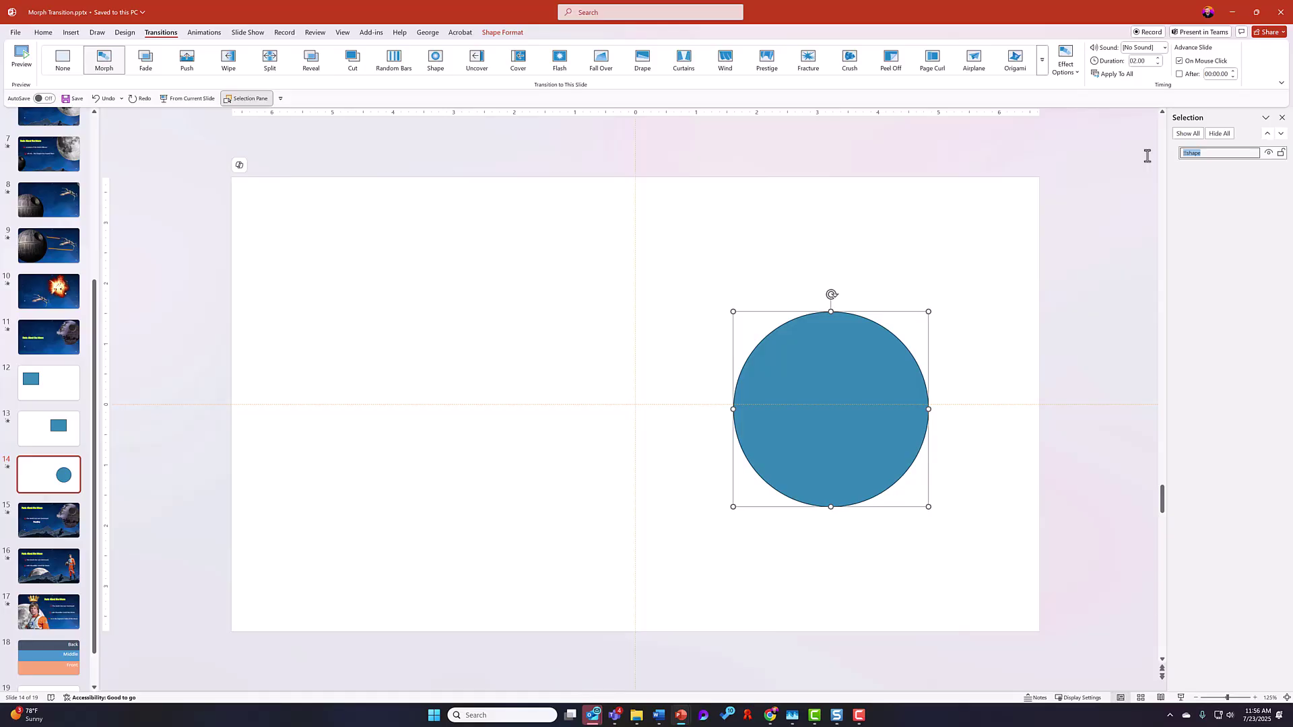
pyautogui.hotkey('ctrl', 'c')
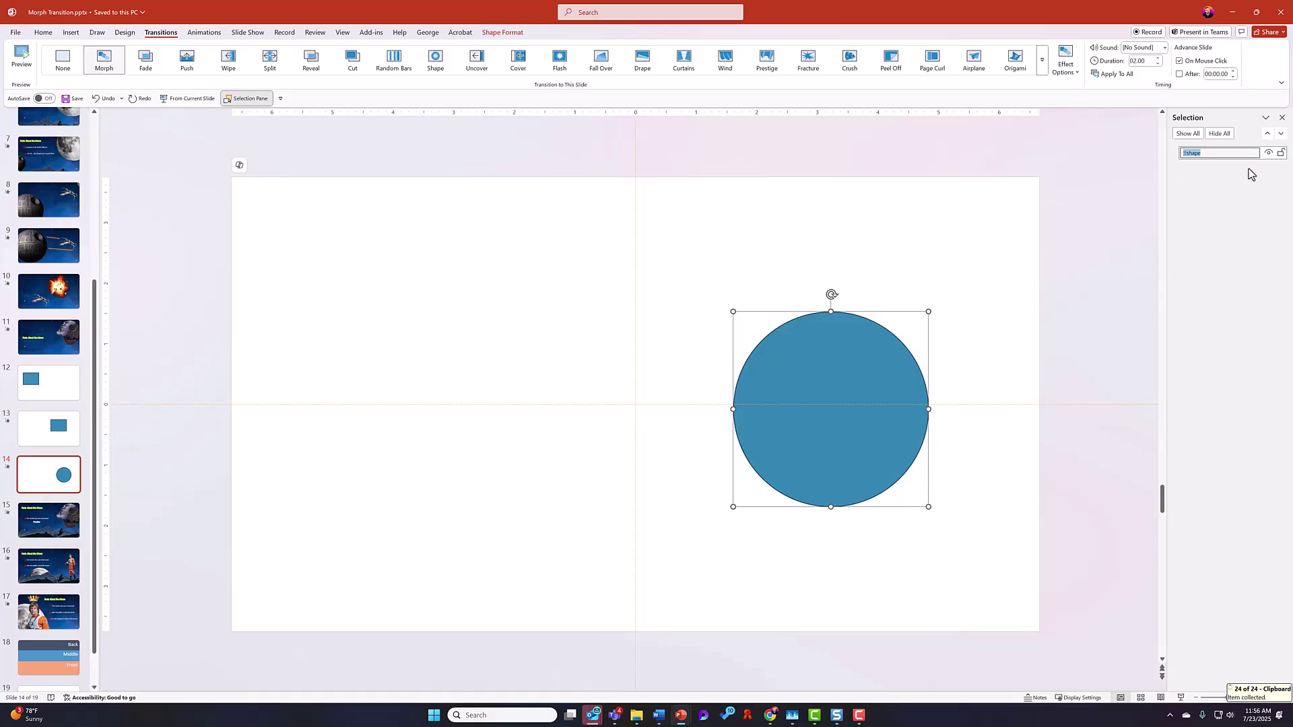
# Step: Rename slide 13's Rectangle 2 to '!!shape'
pyautogui.click(34, 438)
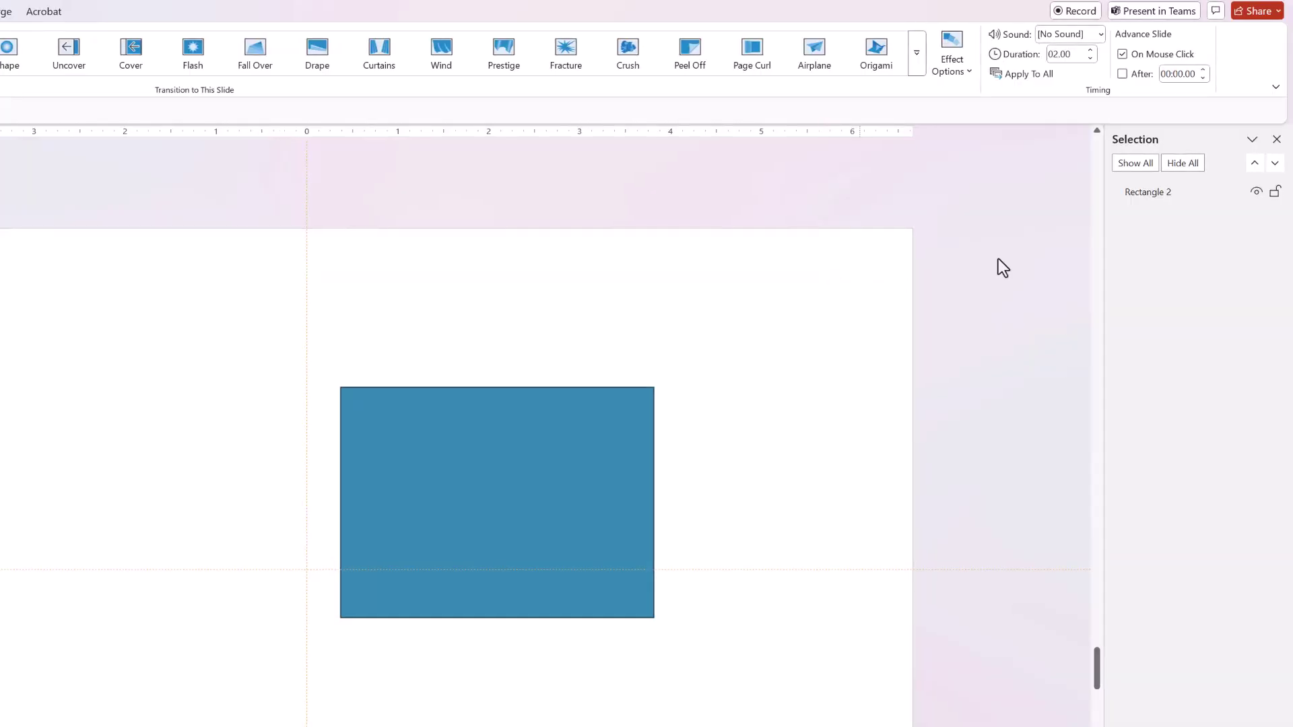
pyautogui.click(1150, 194)
pyautogui.click(1177, 193)
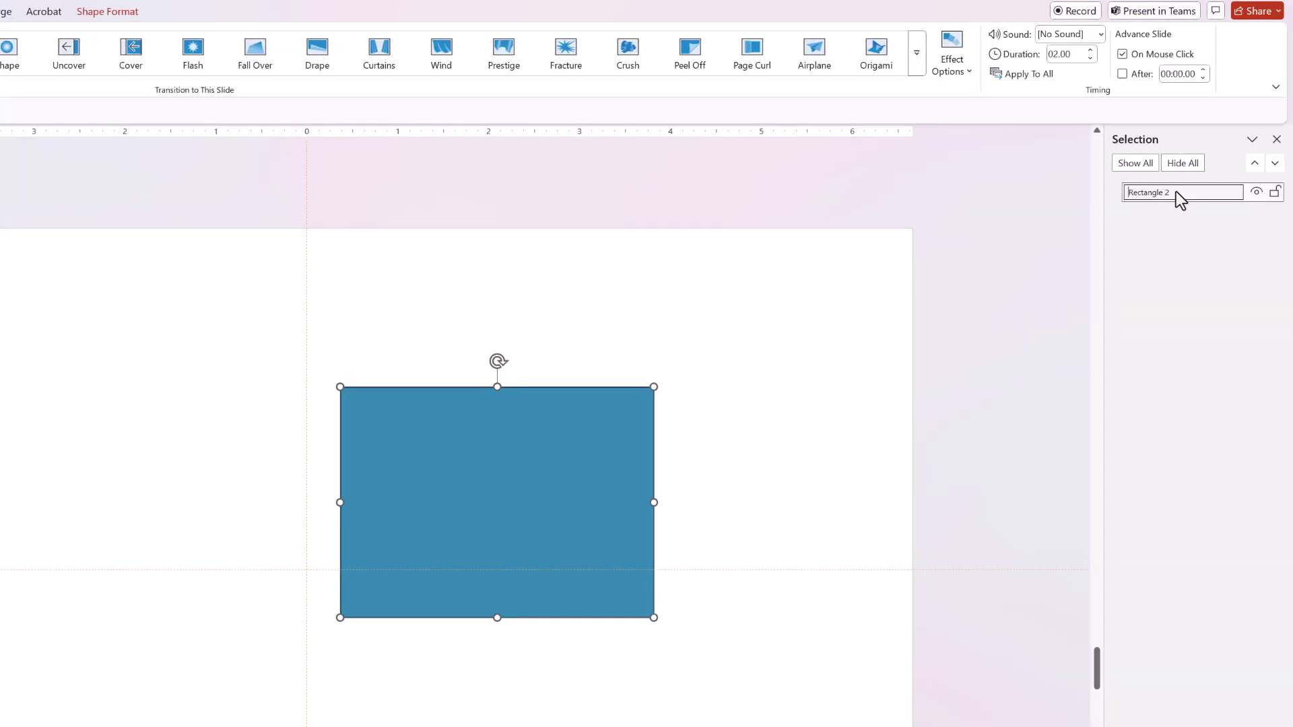
pyautogui.write('!!shape')
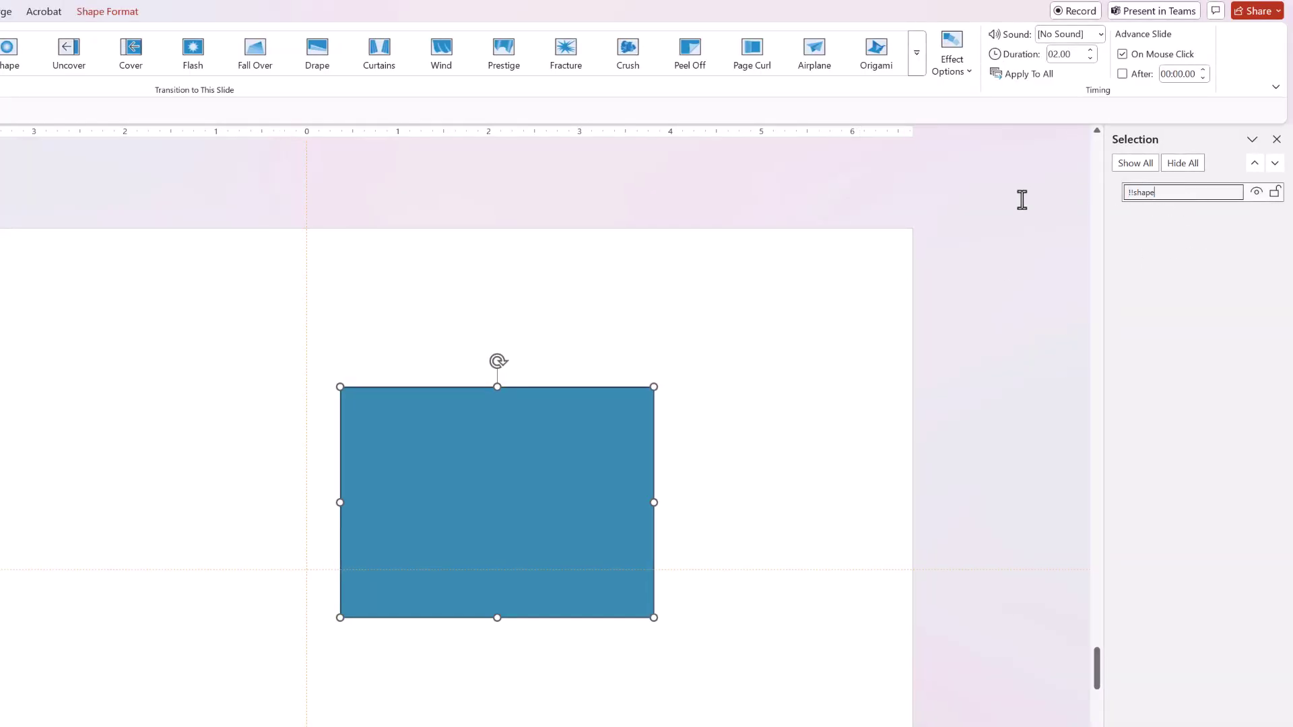